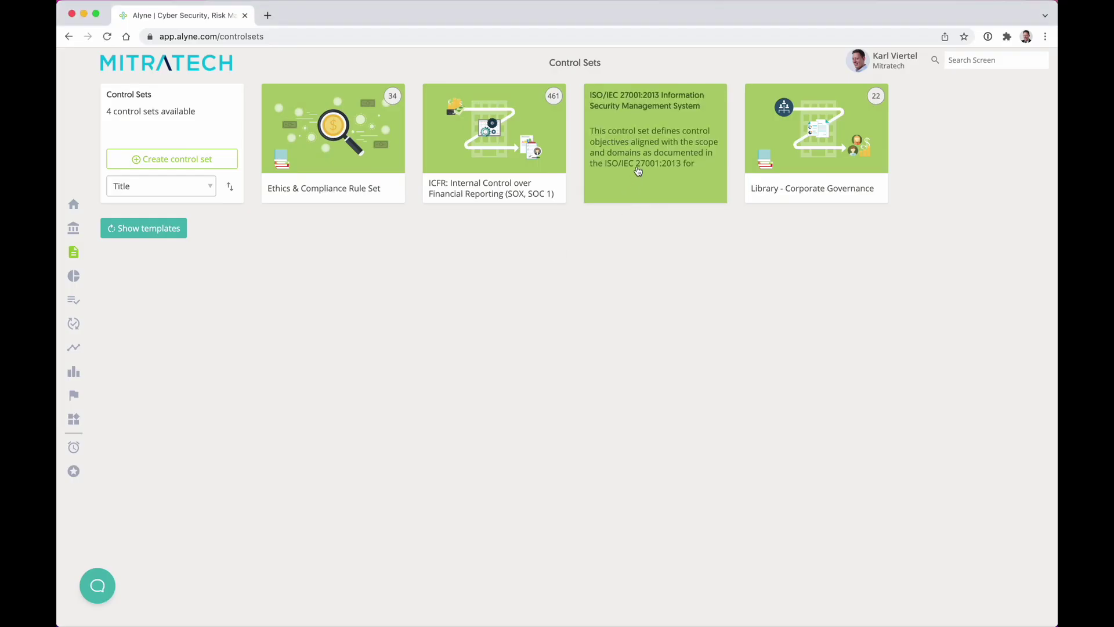
Filter ISO/IEC 27001 controls to Infrastructure Management > Change Management and show Change Management Requirement's mapped standards
{"action": "left_click", "coordinate": [643, 160]}
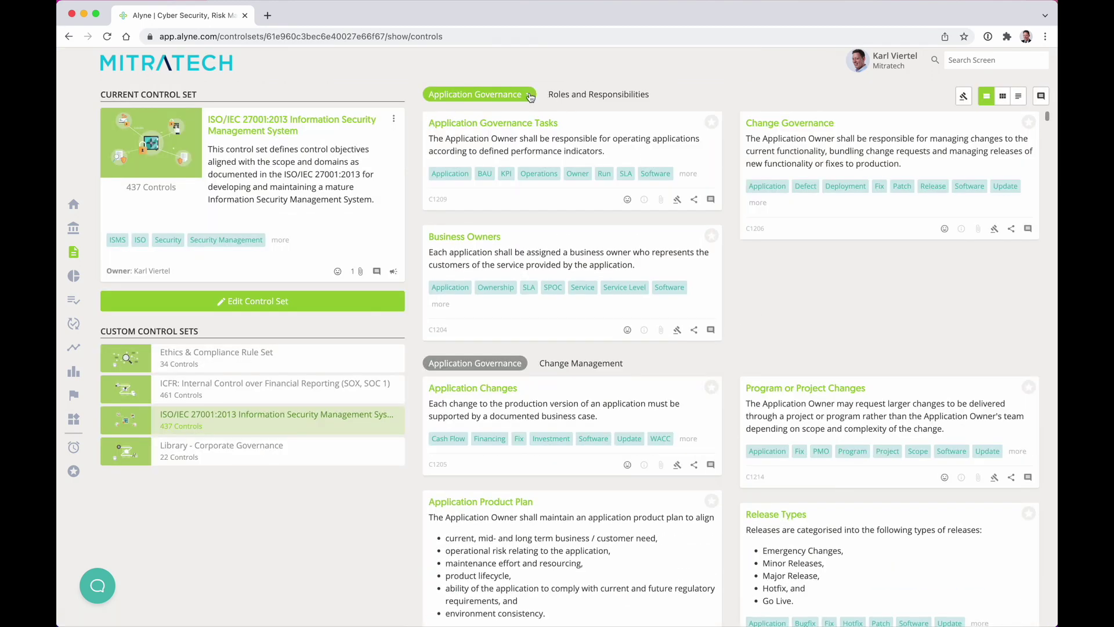
{"action": "left_click", "coordinate": [529, 95]}
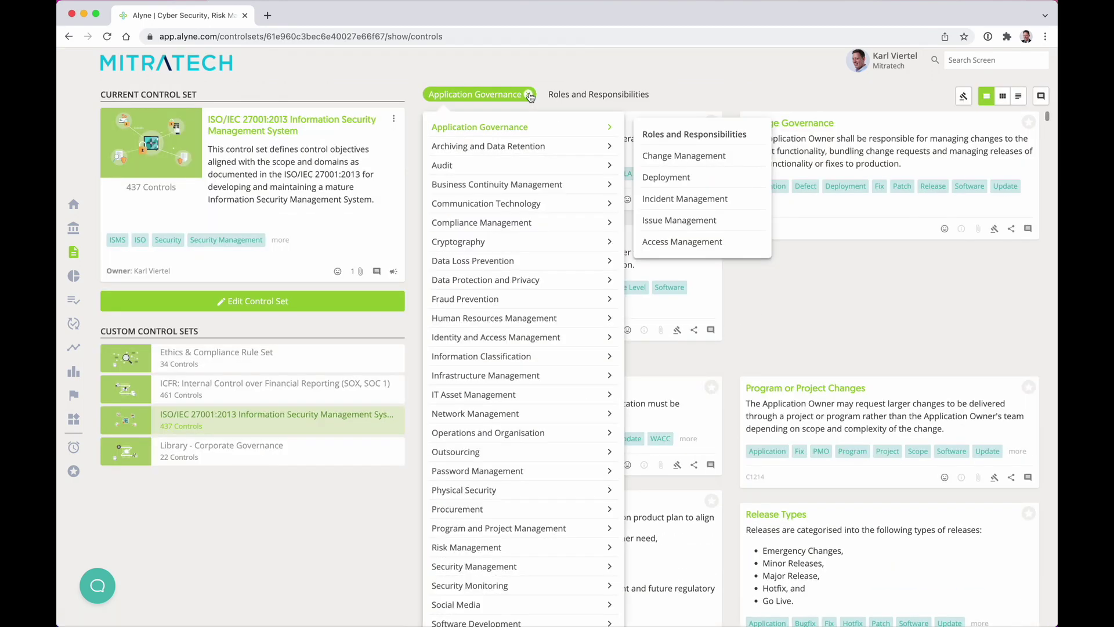
{"action": "mouse_move", "coordinate": [607, 380]}
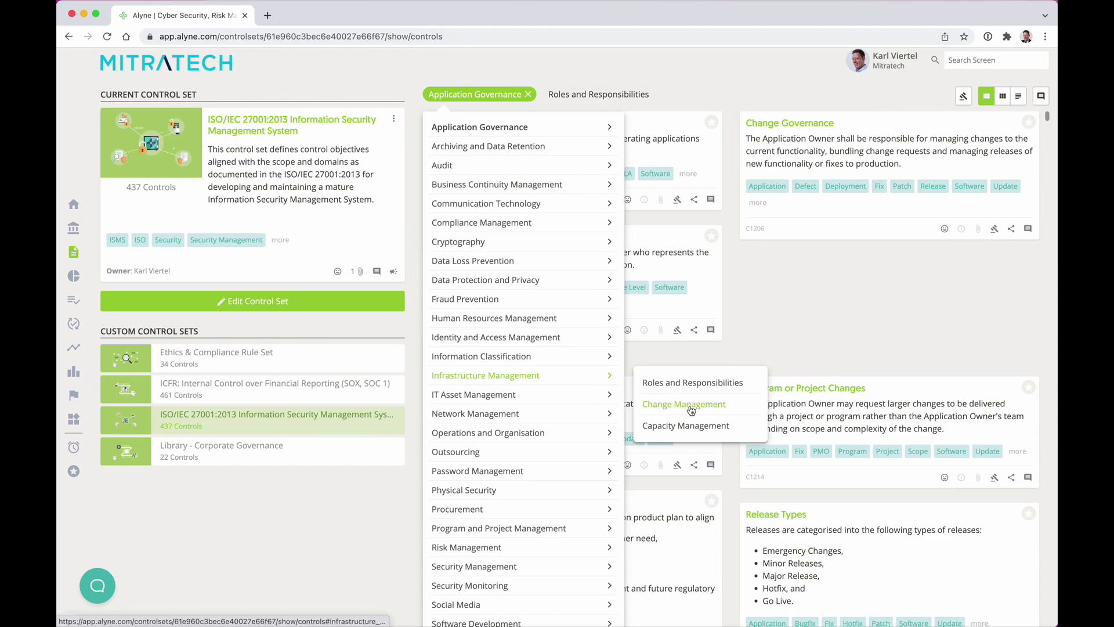
{"action": "left_click", "coordinate": [667, 404]}
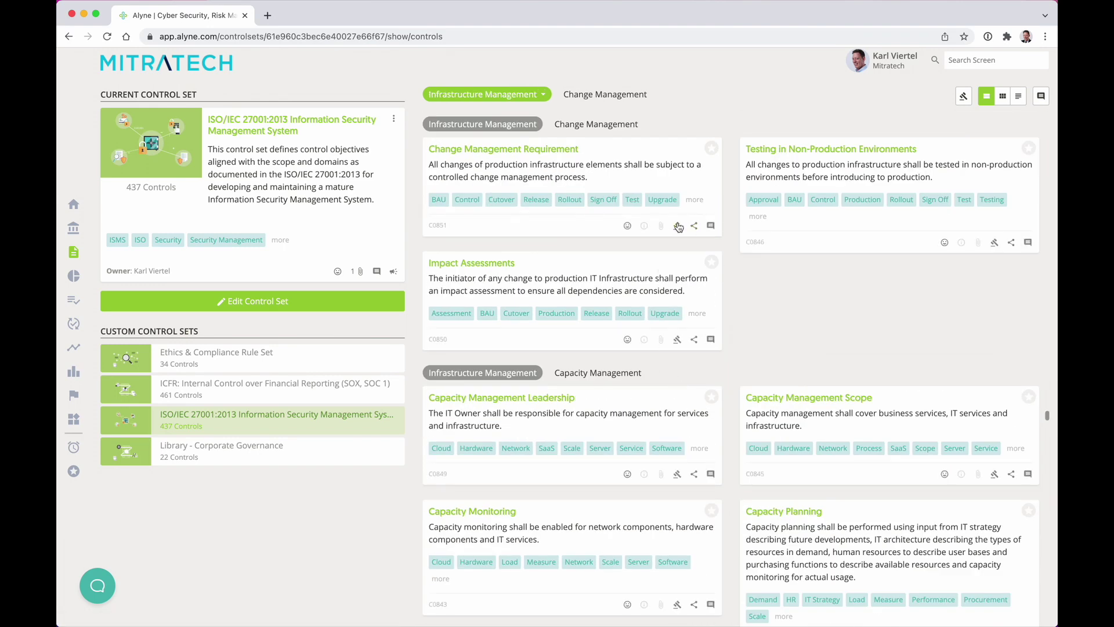
{"action": "left_click", "coordinate": [677, 226]}
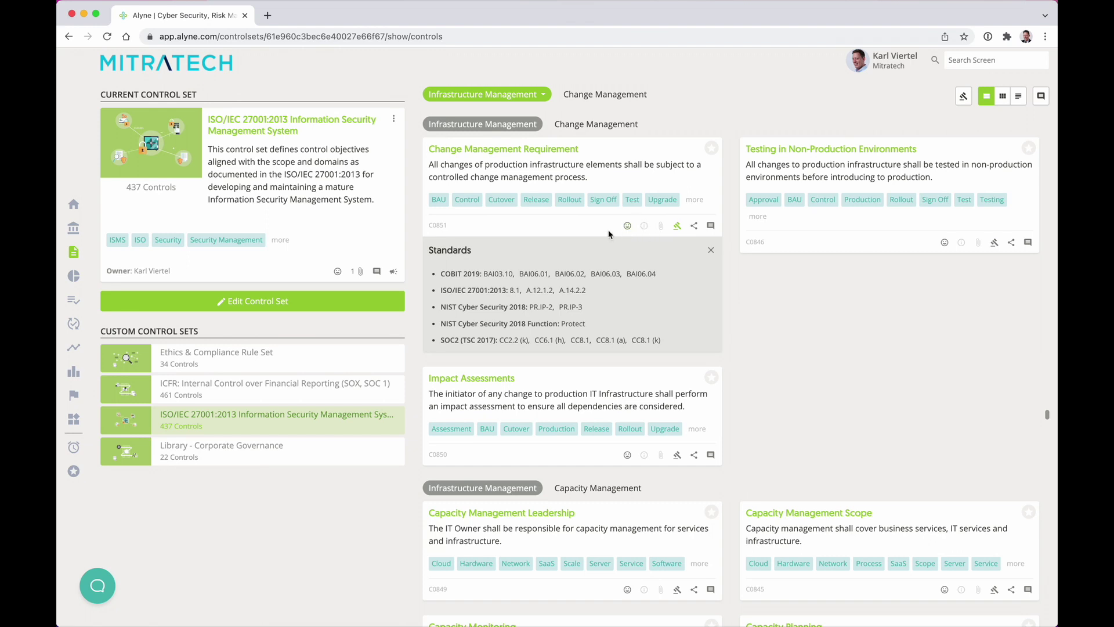
{"action": "mouse_move", "coordinate": [607, 343]}
Post a comment on Change Management Requirement tagging a colleague and asking their position
{"action": "left_click", "coordinate": [711, 250]}
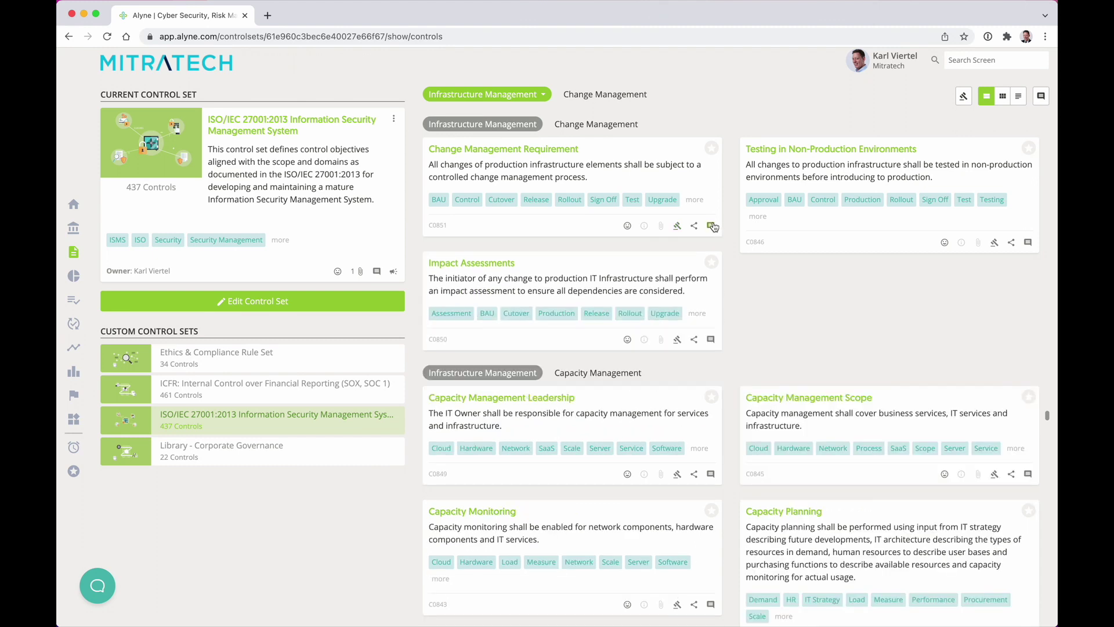
{"action": "left_click", "coordinate": [711, 225]}
{"action": "type", "text": "@mi"}
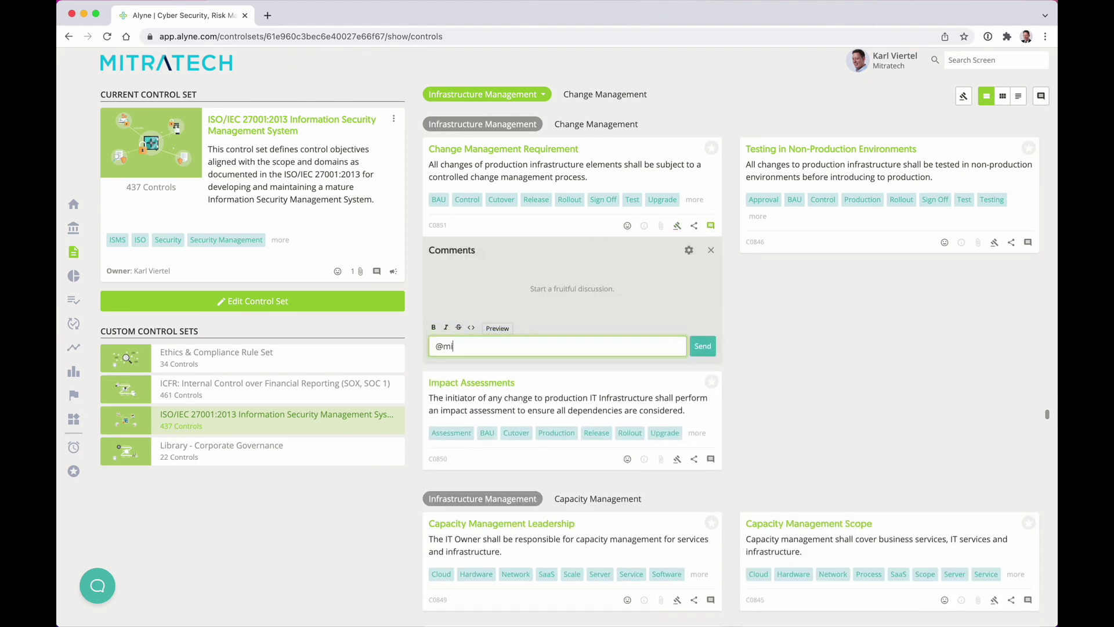
{"action": "type", "text": "ke"}
{"action": "left_click", "coordinate": [473, 389]}
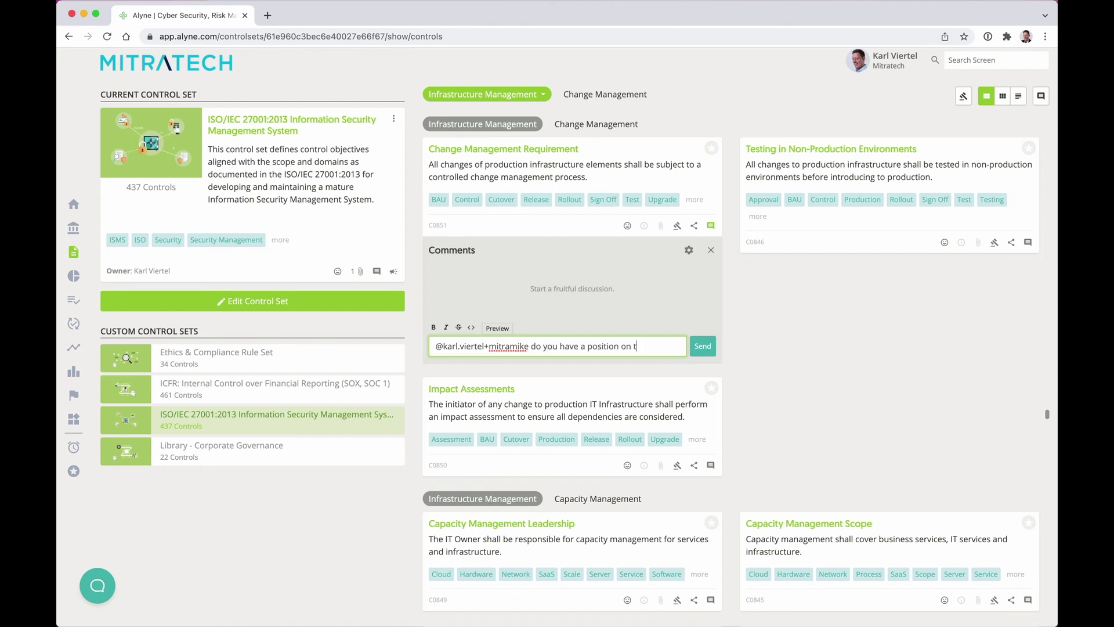
{"action": "key", "text": "Return"}
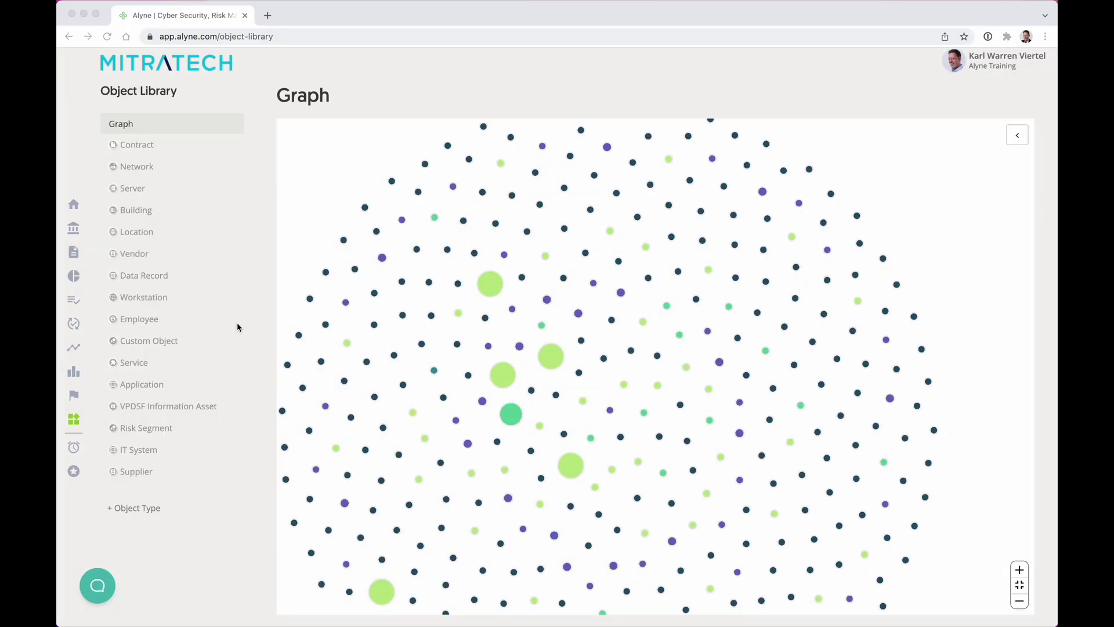
Open the Alyne vendor record, review its Security Score, then view its Attachments and Settings
{"action": "left_click", "coordinate": [145, 259]}
{"action": "left_click", "coordinate": [145, 257]}
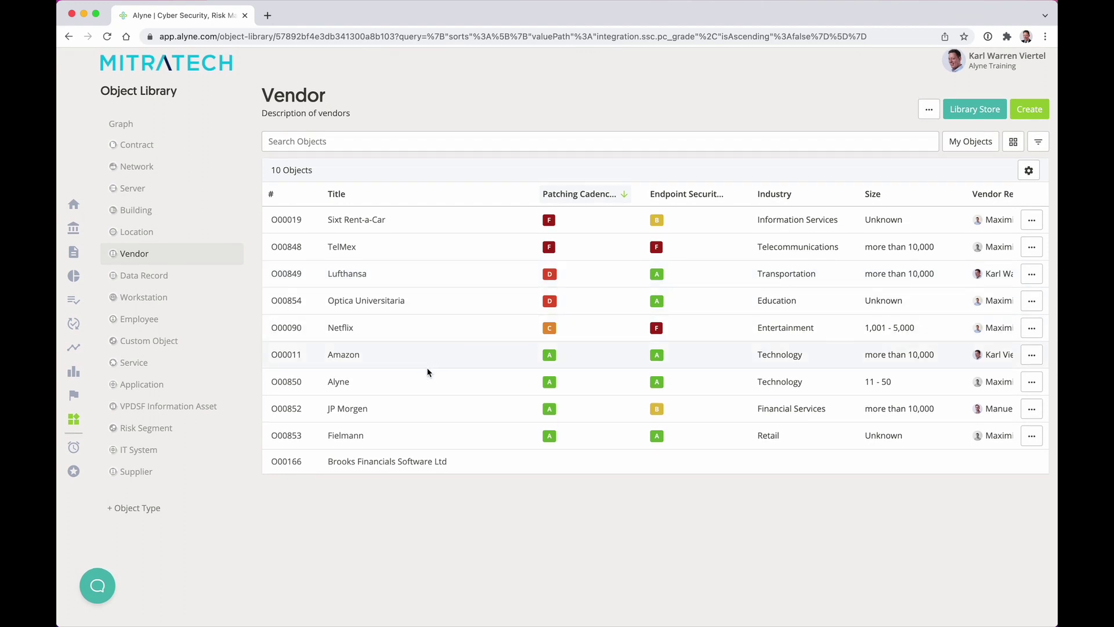
{"action": "left_click", "coordinate": [339, 382]}
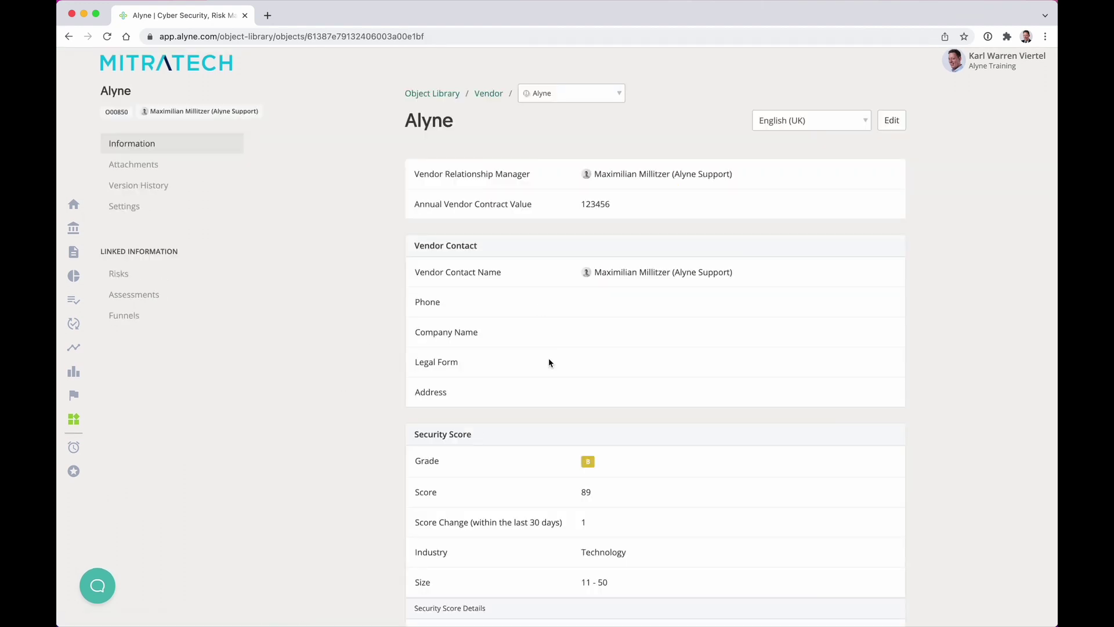
{"action": "scroll", "coordinate": [549, 359], "scroll_direction": "down", "scroll_amount": 2}
{"action": "scroll", "coordinate": [548, 361], "scroll_direction": "down", "scroll_amount": 8}
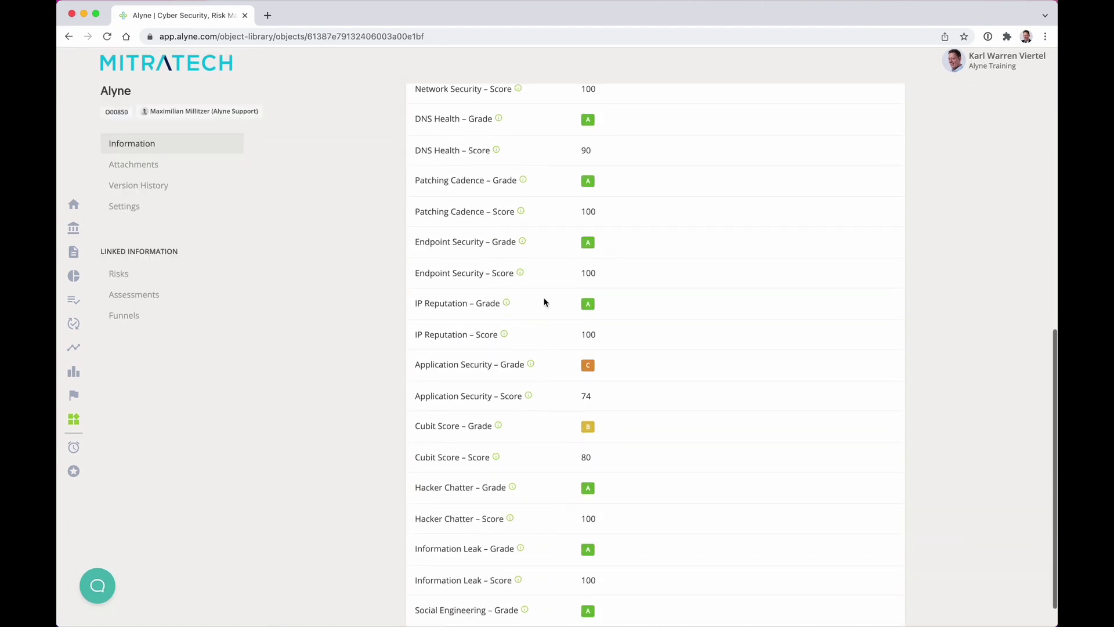
{"action": "mouse_move", "coordinate": [522, 212]}
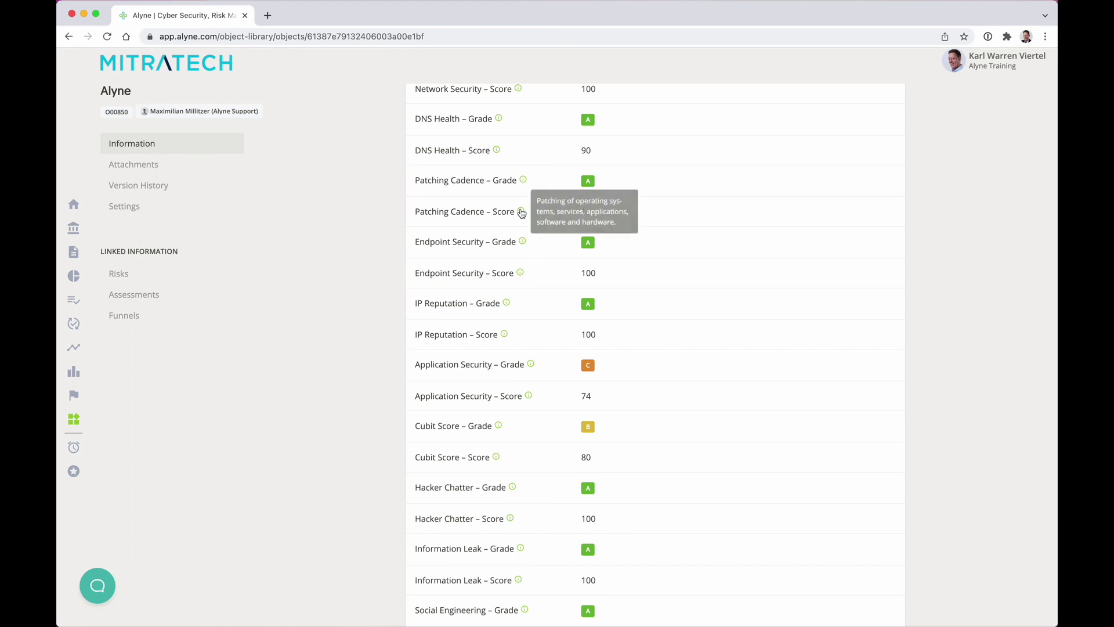
{"action": "left_click", "coordinate": [198, 165]}
{"action": "left_click", "coordinate": [171, 200]}
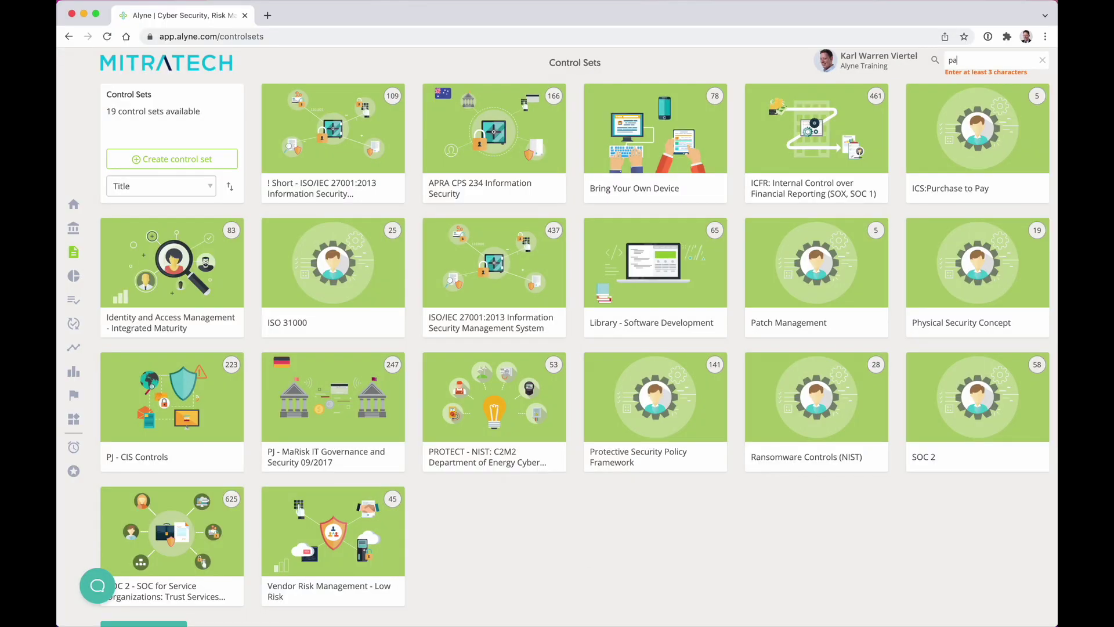
Find the 'patch' control set and start editing Patch Management
{"action": "type", "text": "h"}
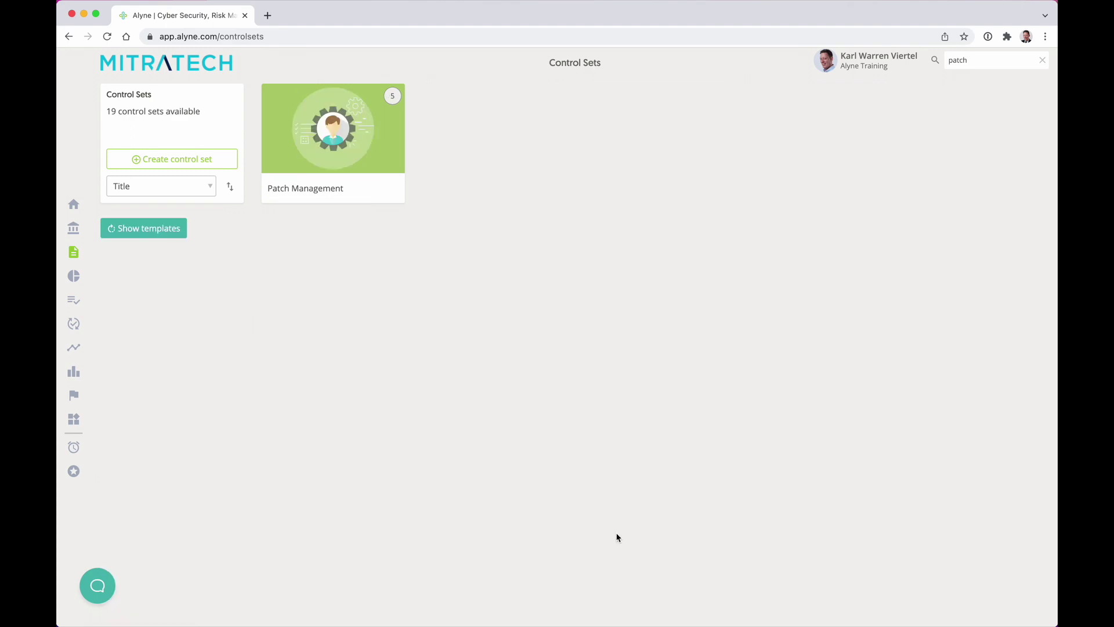
{"action": "left_click", "coordinate": [318, 152]}
{"action": "left_click", "coordinate": [285, 252]}
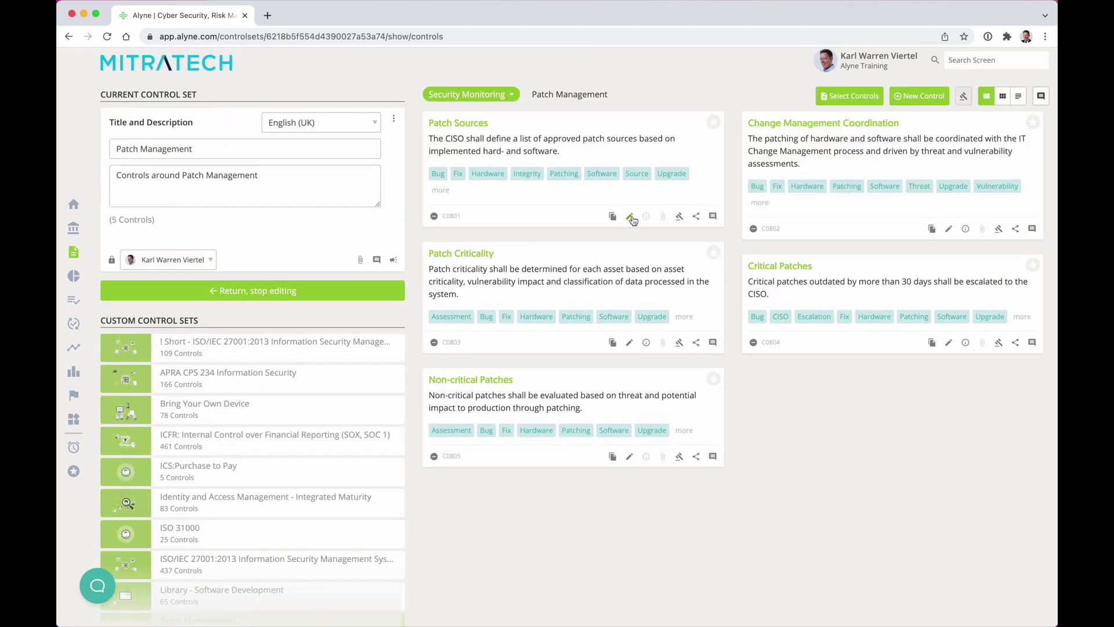
Edit control C0801 Patch Sources, view suggested risks, cancel unsaved, and open its risk graph
{"action": "left_click", "coordinate": [630, 217]}
{"action": "scroll", "coordinate": [676, 303], "scroll_direction": "down", "scroll_amount": 10}
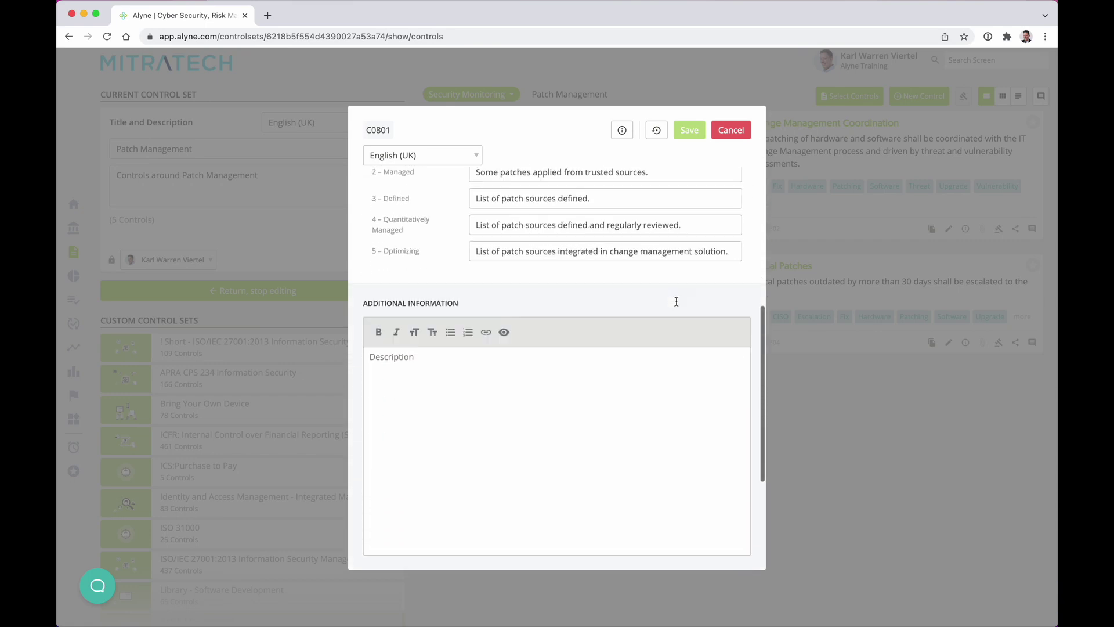
{"action": "scroll", "coordinate": [676, 302], "scroll_direction": "down", "scroll_amount": 4}
{"action": "left_click", "coordinate": [578, 545]}
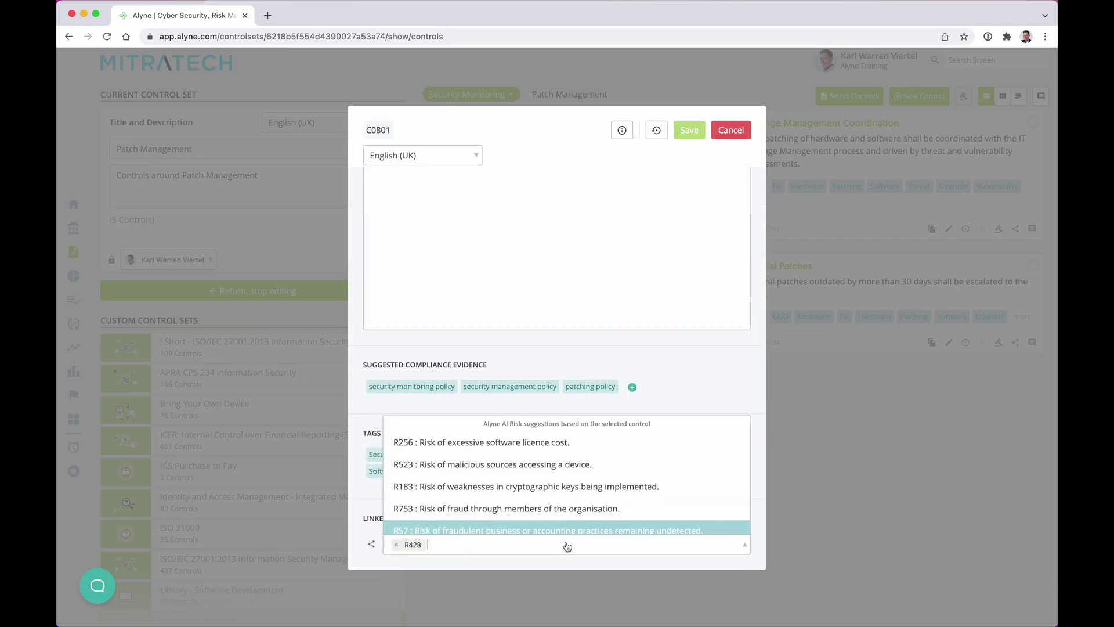
{"action": "left_click", "coordinate": [745, 127]}
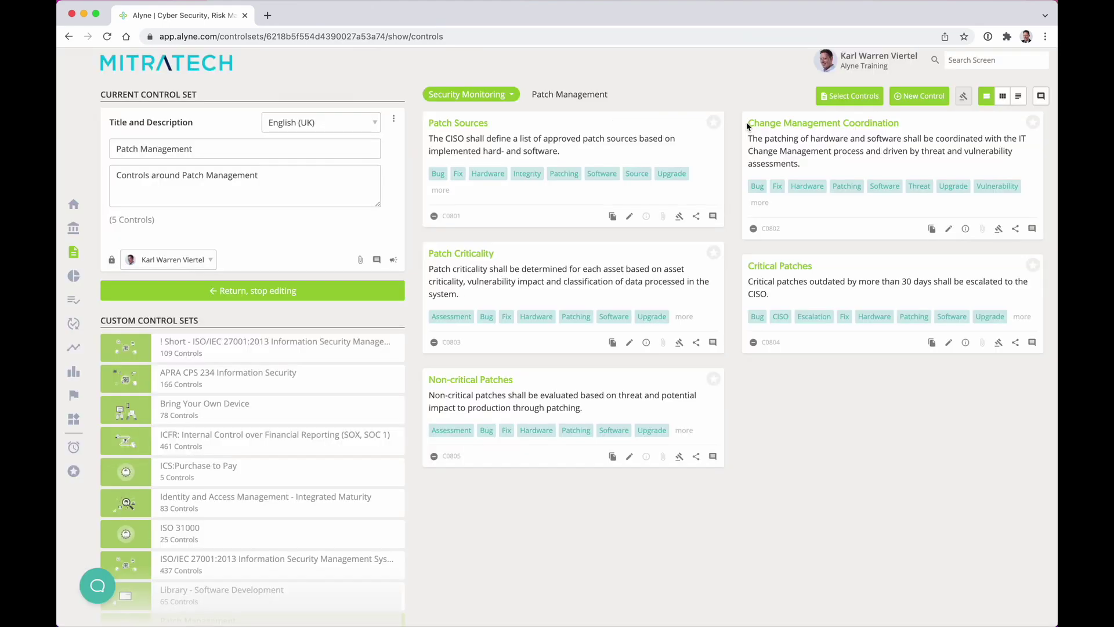
{"action": "left_click", "coordinate": [696, 217]}
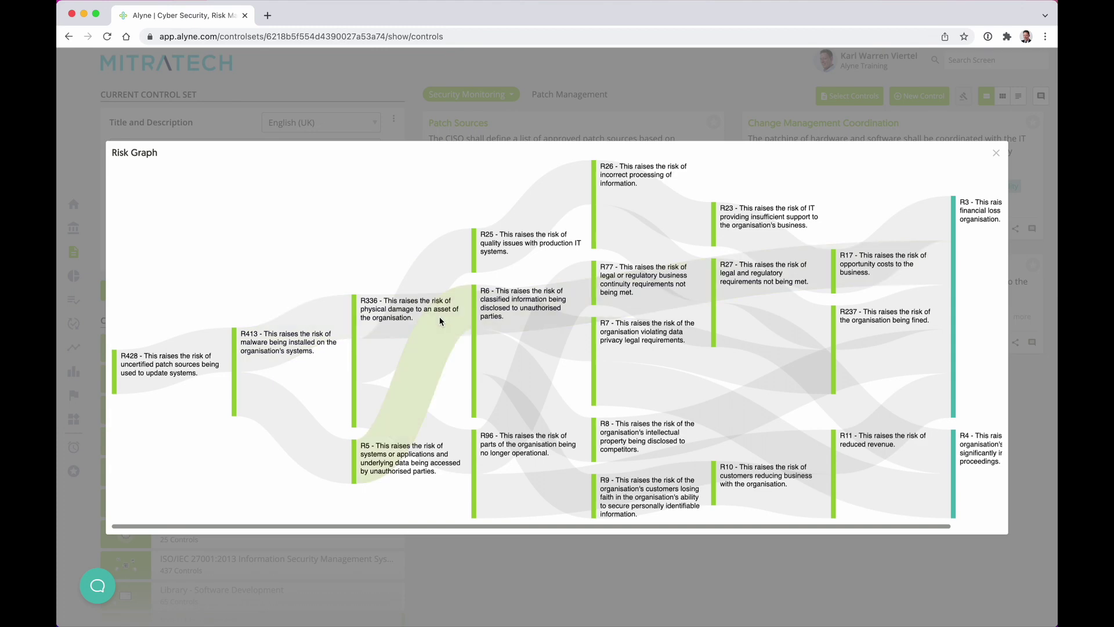
Follow the risk chain from R428 in the Risk Graph, then list the 8 risks
{"action": "scroll", "coordinate": [712, 289], "scroll_direction": "right", "scroll_amount": 2}
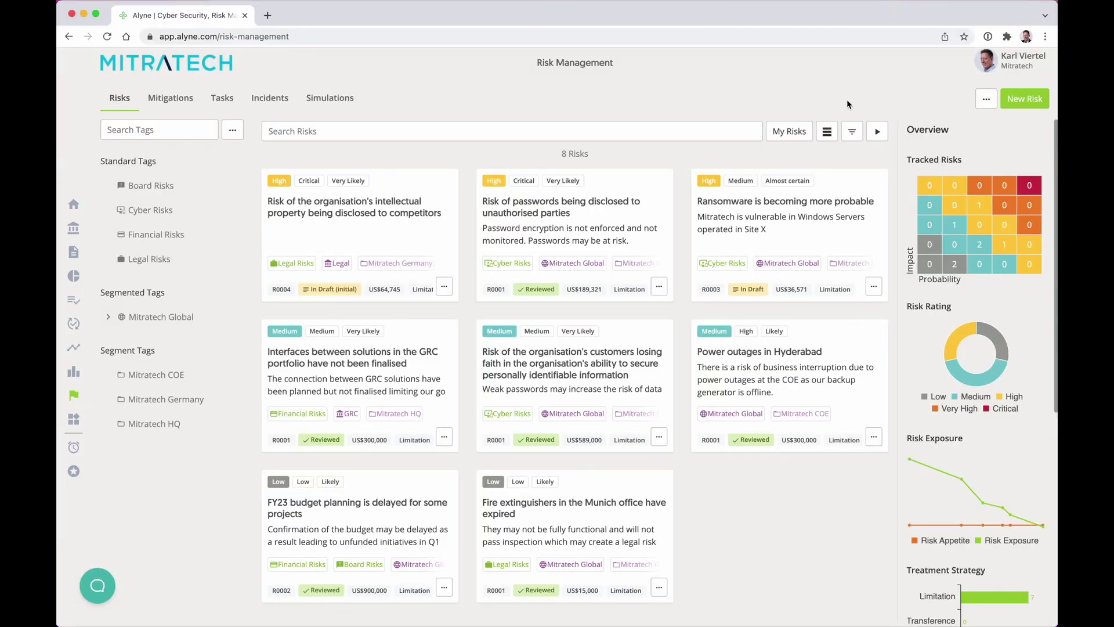
{"action": "left_click", "coordinate": [827, 132]}
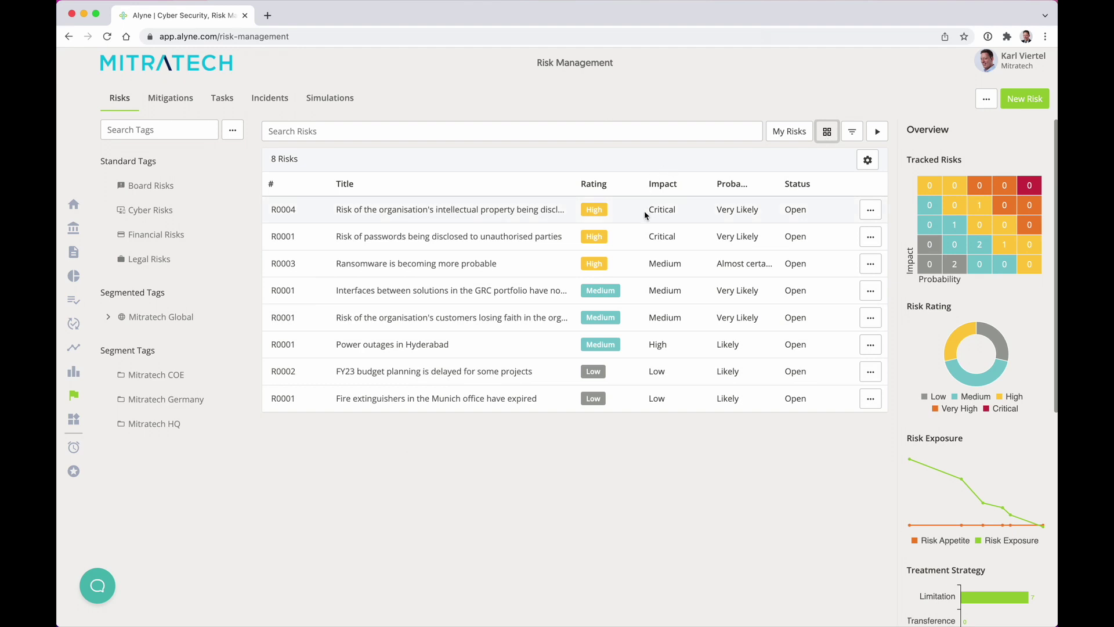
Approve the draft of risk R0004, review its details and history, then close it
{"action": "left_click", "coordinate": [513, 214]}
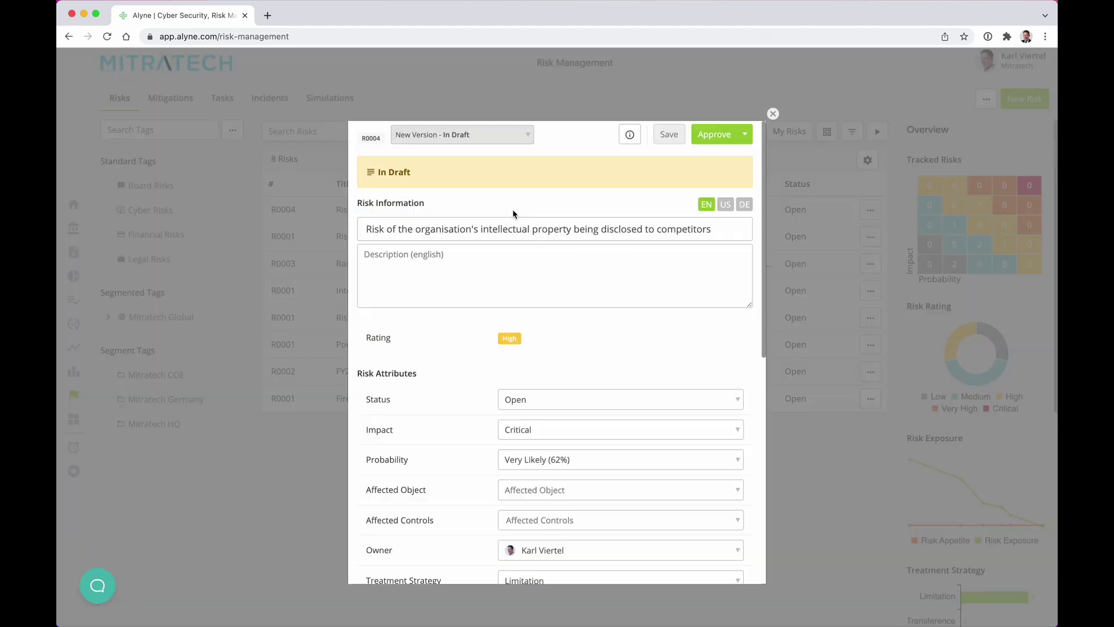
{"action": "left_click", "coordinate": [712, 139]}
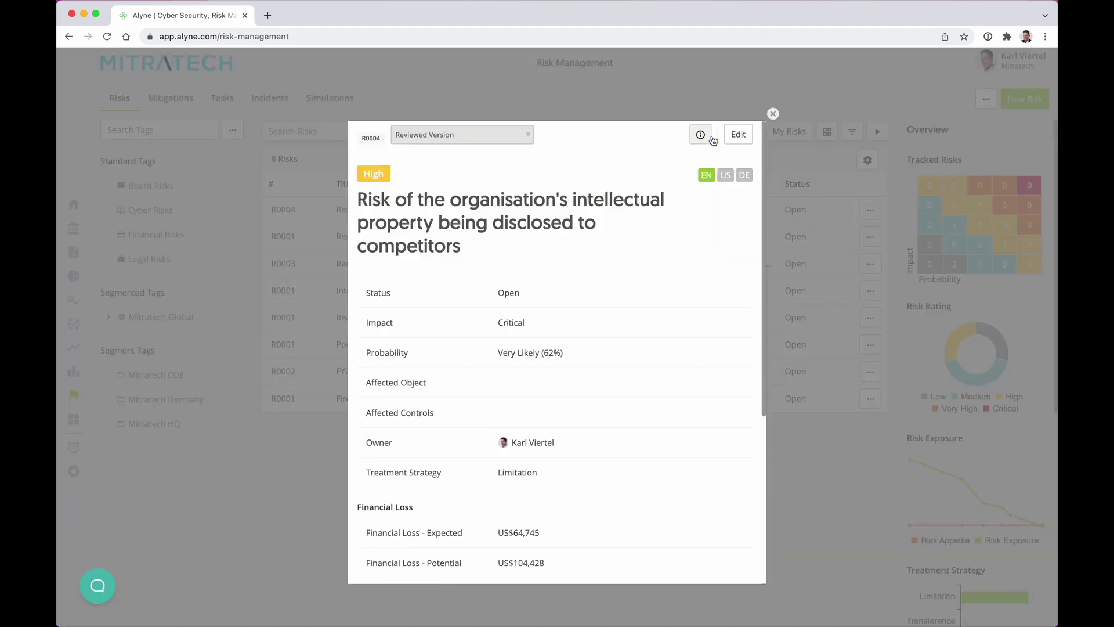
{"action": "left_click", "coordinate": [701, 135]}
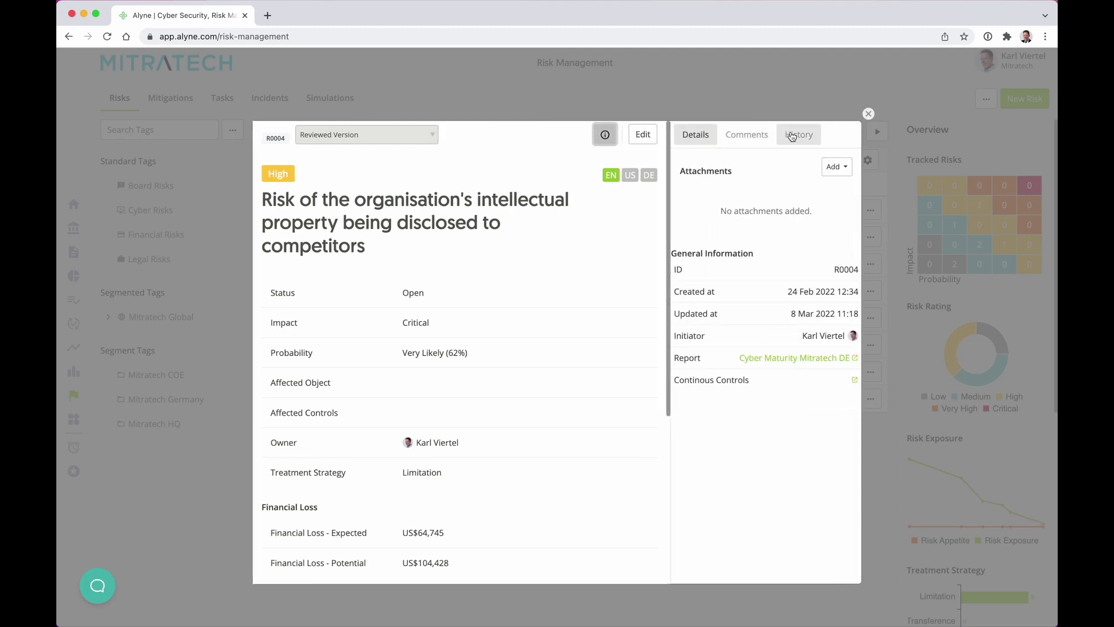
{"action": "left_click", "coordinate": [792, 136]}
{"action": "left_click", "coordinate": [868, 113]}
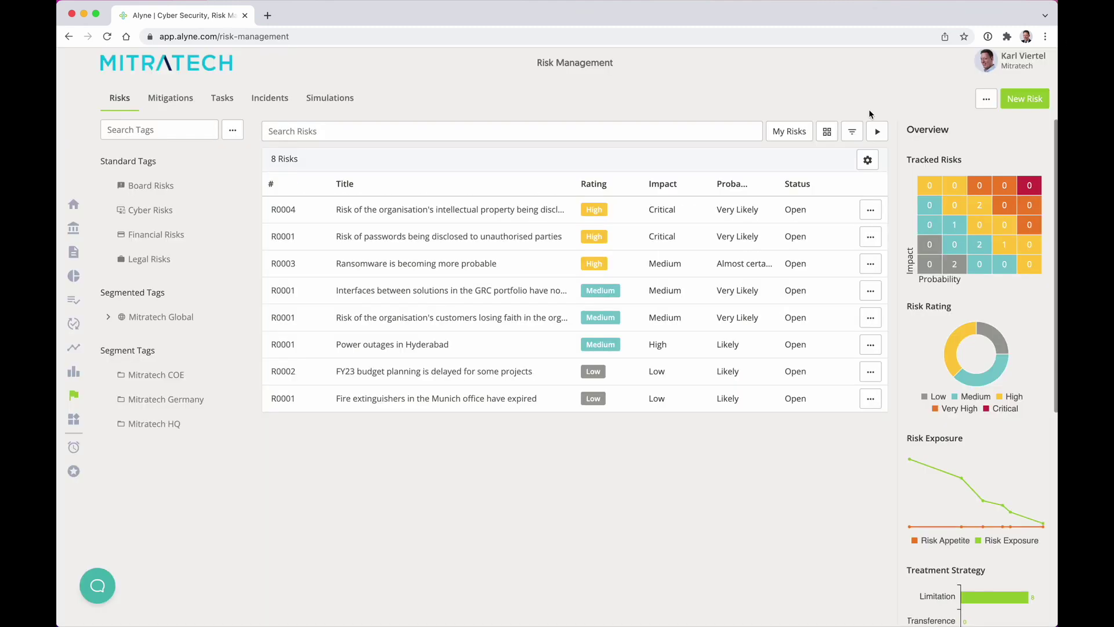
Show percentile markers on the risk simulations loss distribution
{"action": "mouse_move", "coordinate": [987, 505]}
{"action": "mouse_move", "coordinate": [1039, 515]}
{"action": "left_click", "coordinate": [341, 103]}
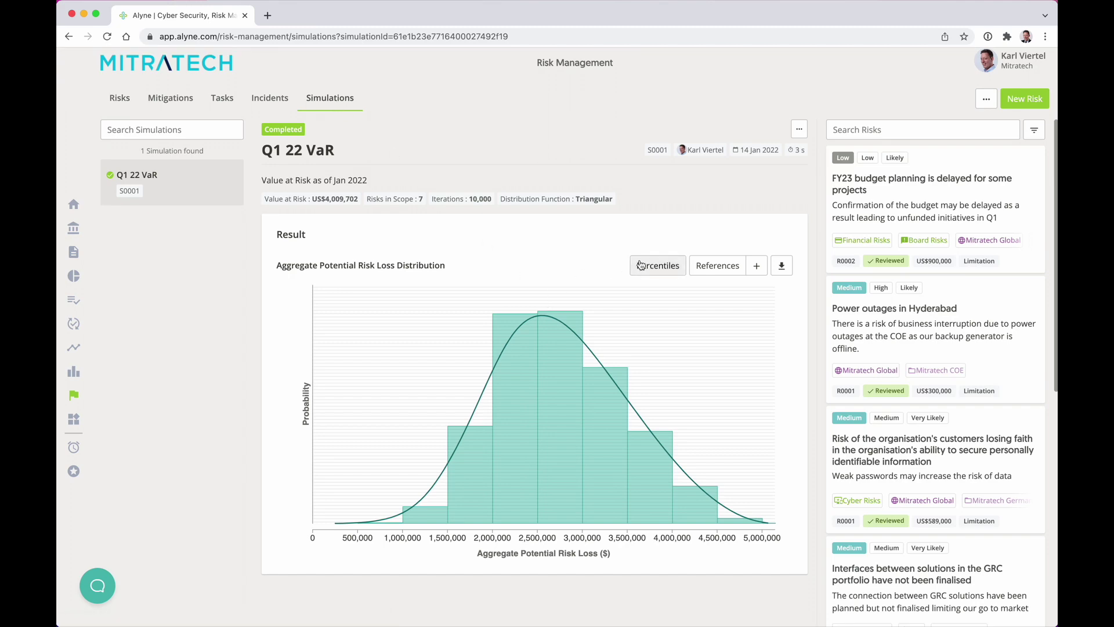
{"action": "left_click", "coordinate": [648, 265]}
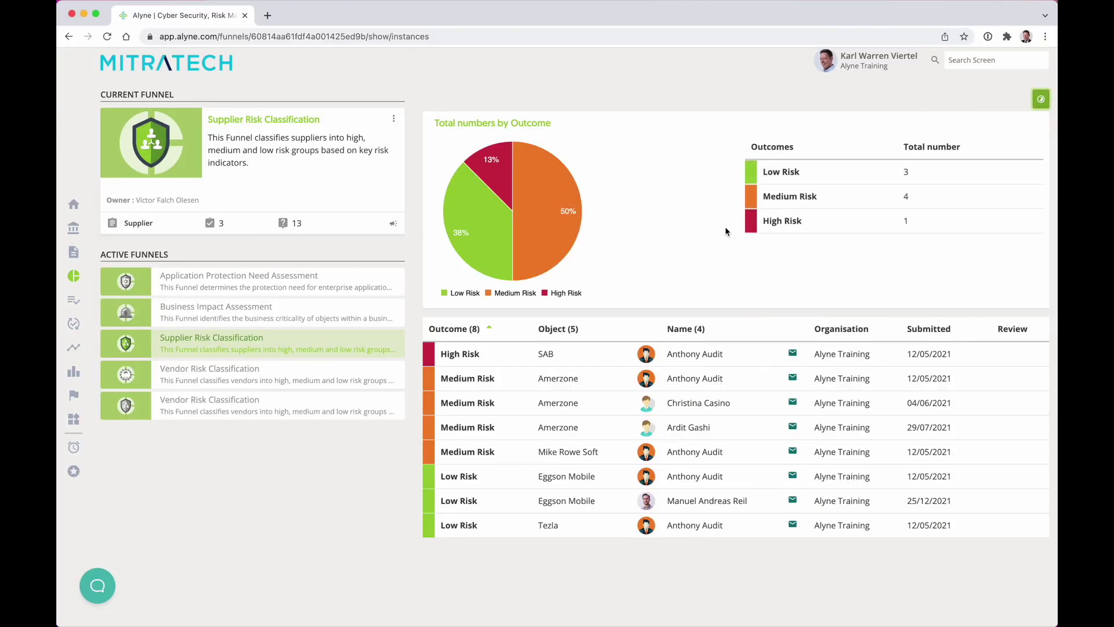
Expand the SAB supplier's question answers in the funnel, then collapse them again
{"action": "left_click", "coordinate": [587, 354]}
{"action": "scroll", "coordinate": [587, 354], "scroll_direction": "down", "scroll_amount": 5}
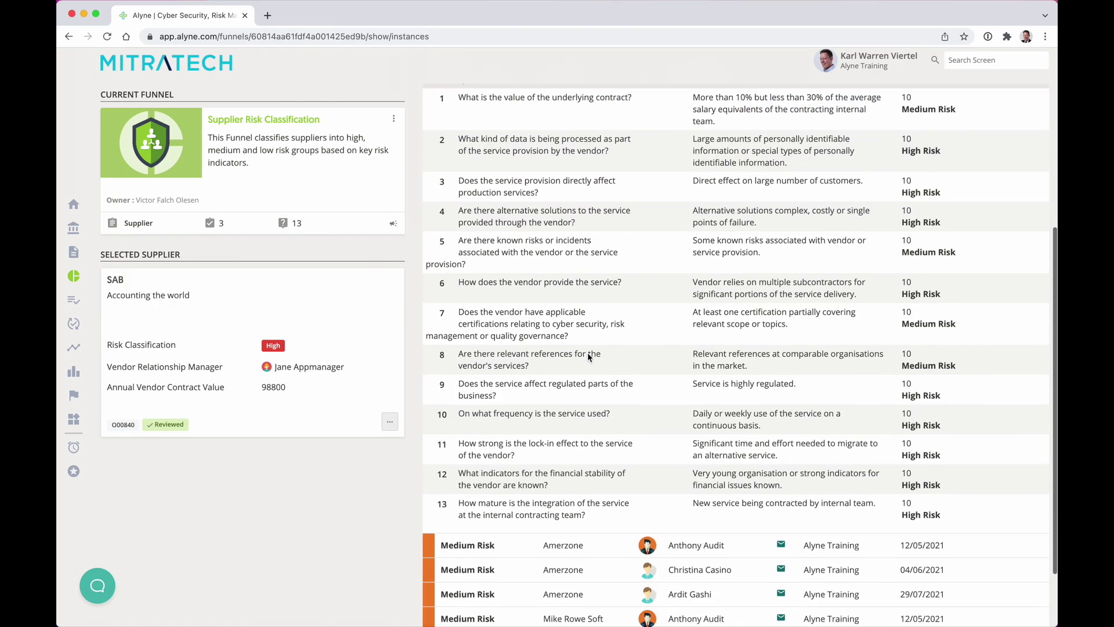
{"action": "scroll", "coordinate": [587, 353], "scroll_direction": "up", "scroll_amount": 5}
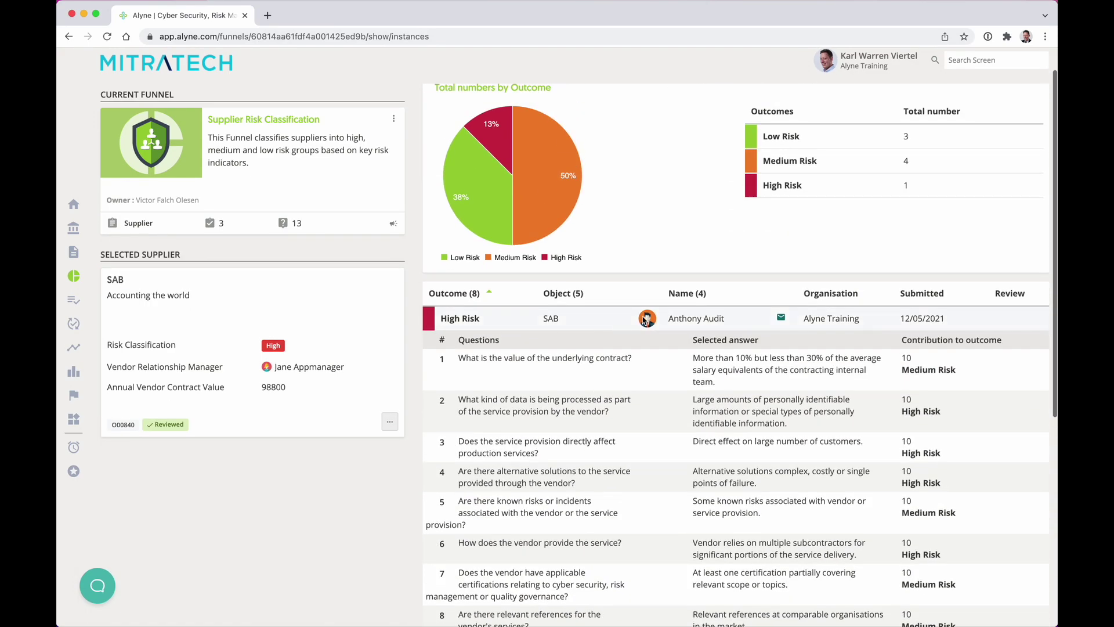
{"action": "left_click", "coordinate": [624, 323]}
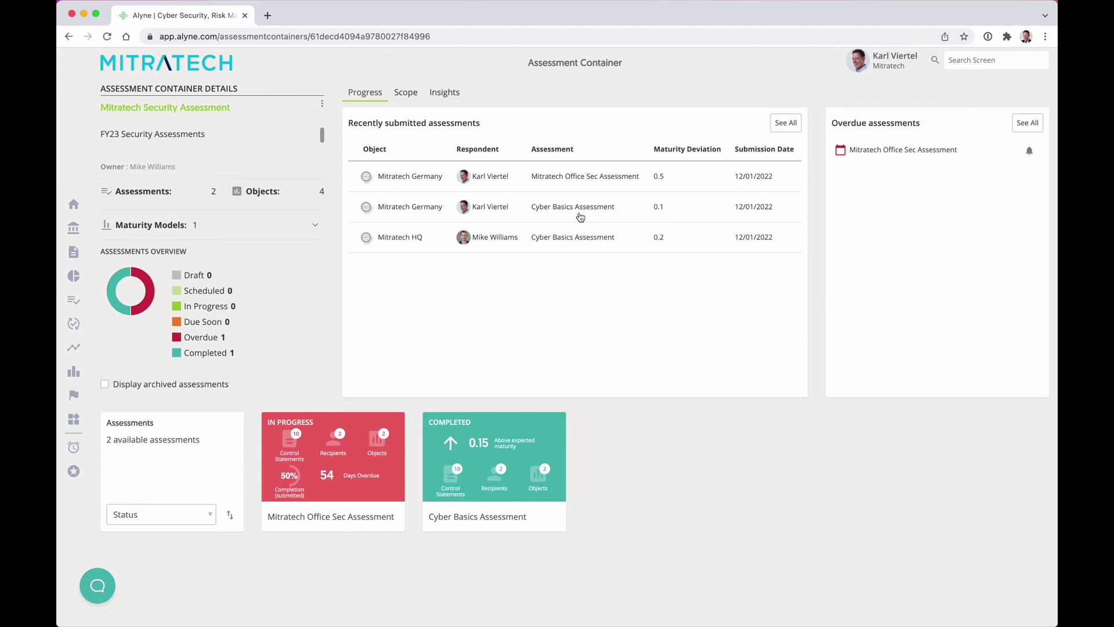
Open the Mitratech Germany Cyber Basics Assessment response and view comments on Secure Password Storage
{"action": "left_click", "coordinate": [579, 215]}
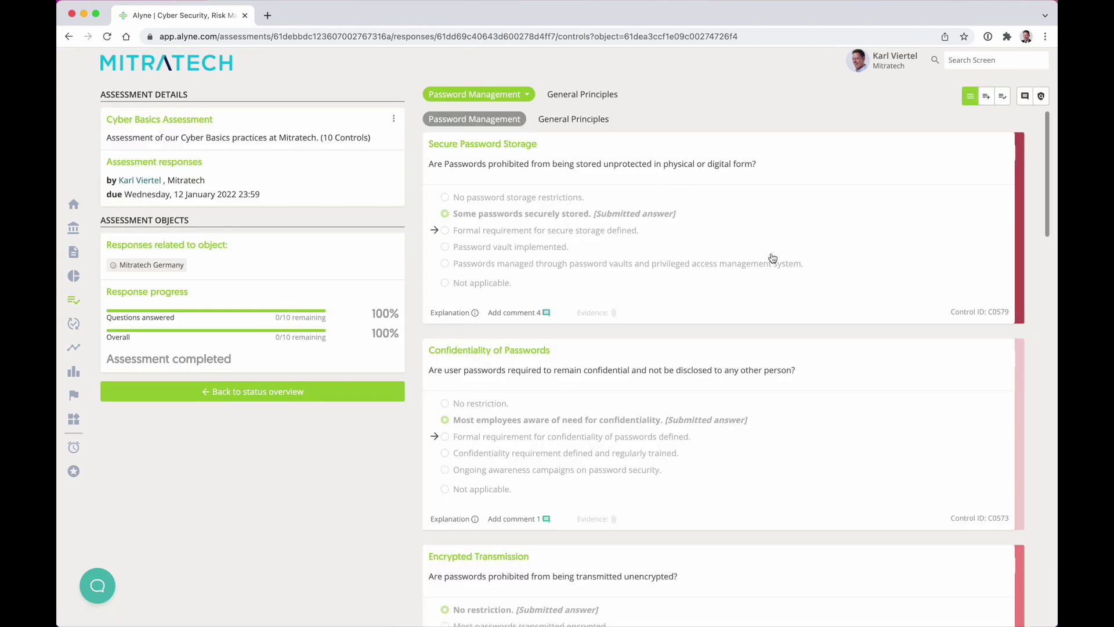
{"action": "left_click", "coordinate": [528, 311]}
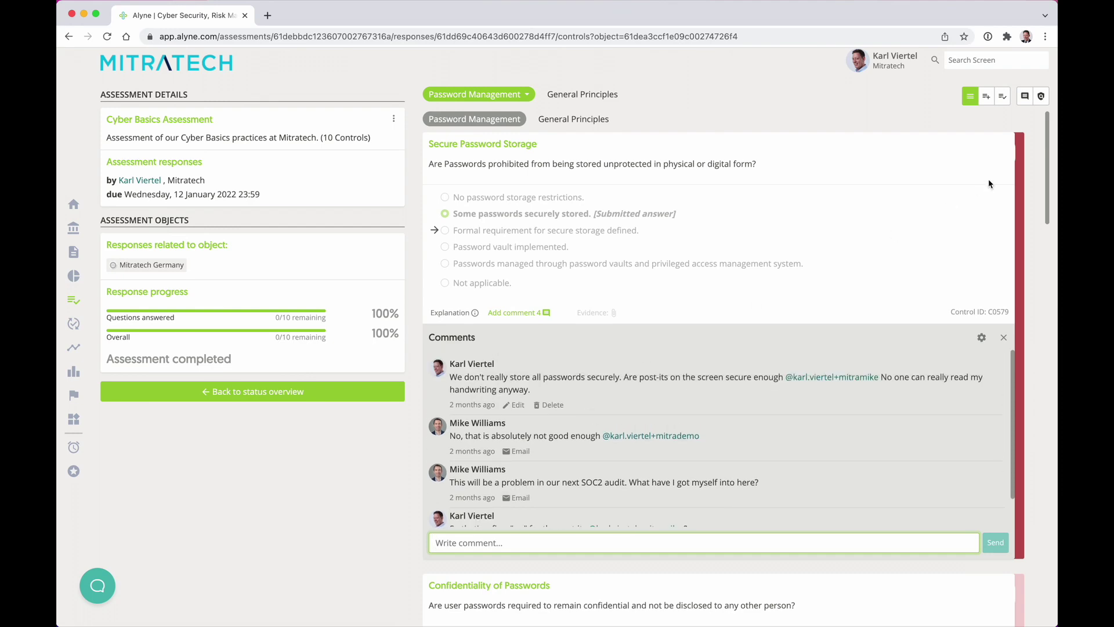
{"action": "mouse_move", "coordinate": [1019, 198]}
{"action": "scroll", "coordinate": [1031, 283], "scroll_direction": "down", "scroll_amount": 8}
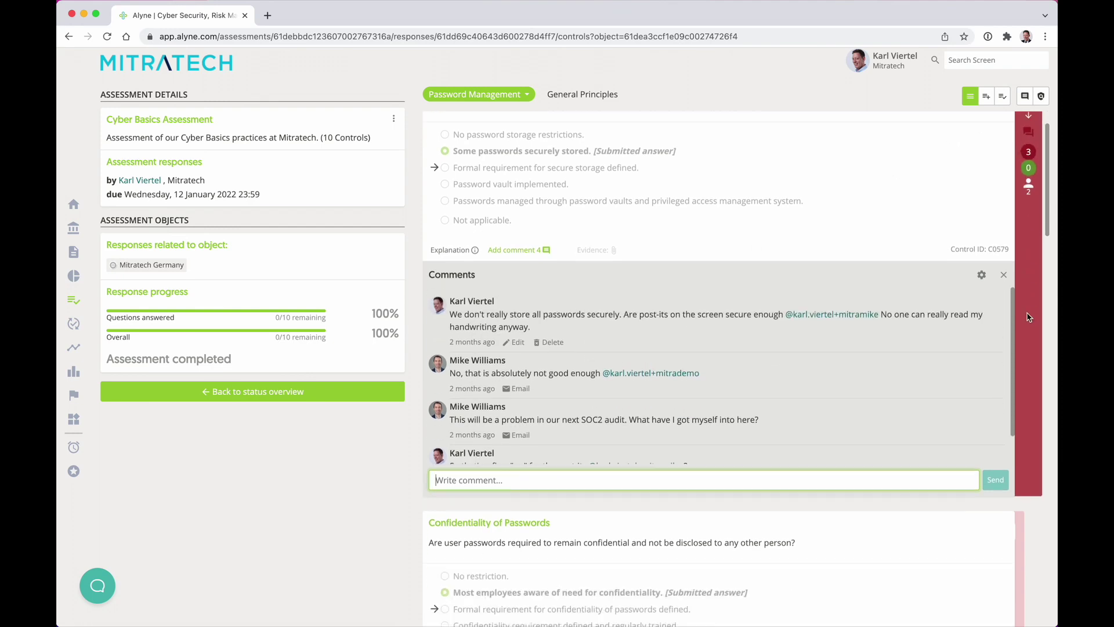
{"action": "scroll", "coordinate": [1024, 464], "scroll_direction": "down", "scroll_amount": 2}
{"action": "scroll", "coordinate": [1024, 465], "scroll_direction": "down", "scroll_amount": 1}
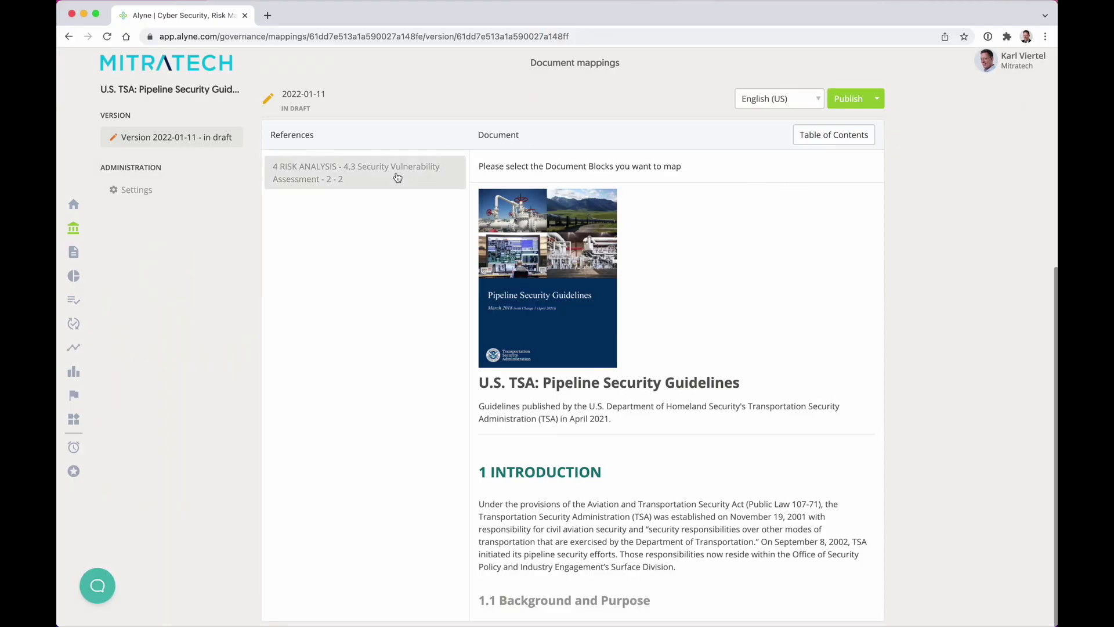
Open the 4.3 Security Vulnerability Assessment reference and list its linkable controls
{"action": "left_click", "coordinate": [453, 173]}
{"action": "scroll", "coordinate": [609, 279], "scroll_direction": "up", "scroll_amount": 3}
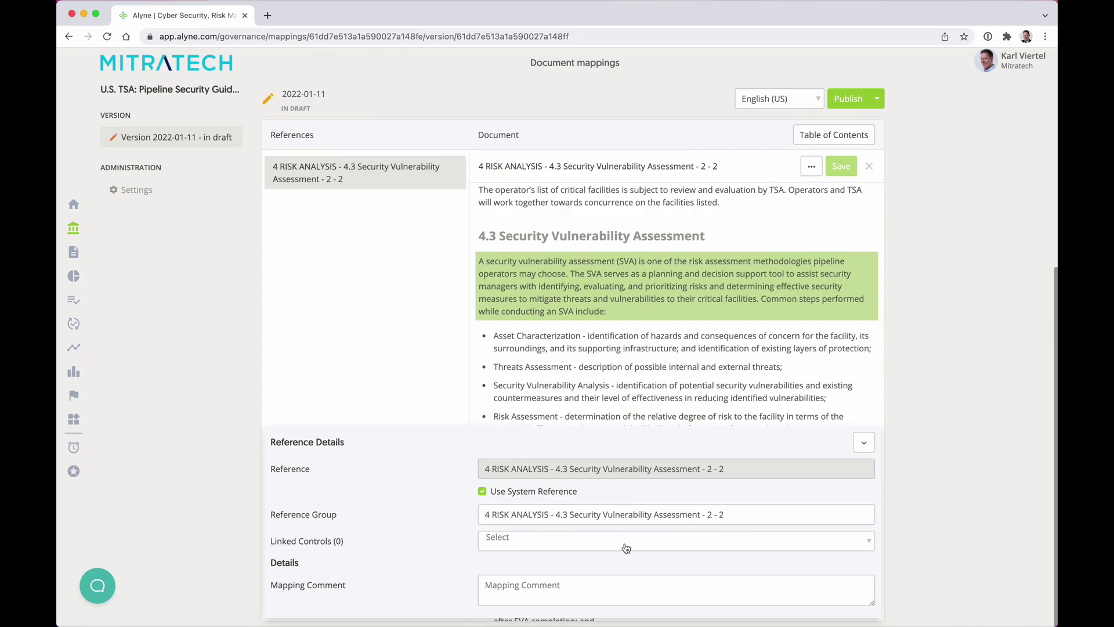
{"action": "left_click", "coordinate": [625, 540]}
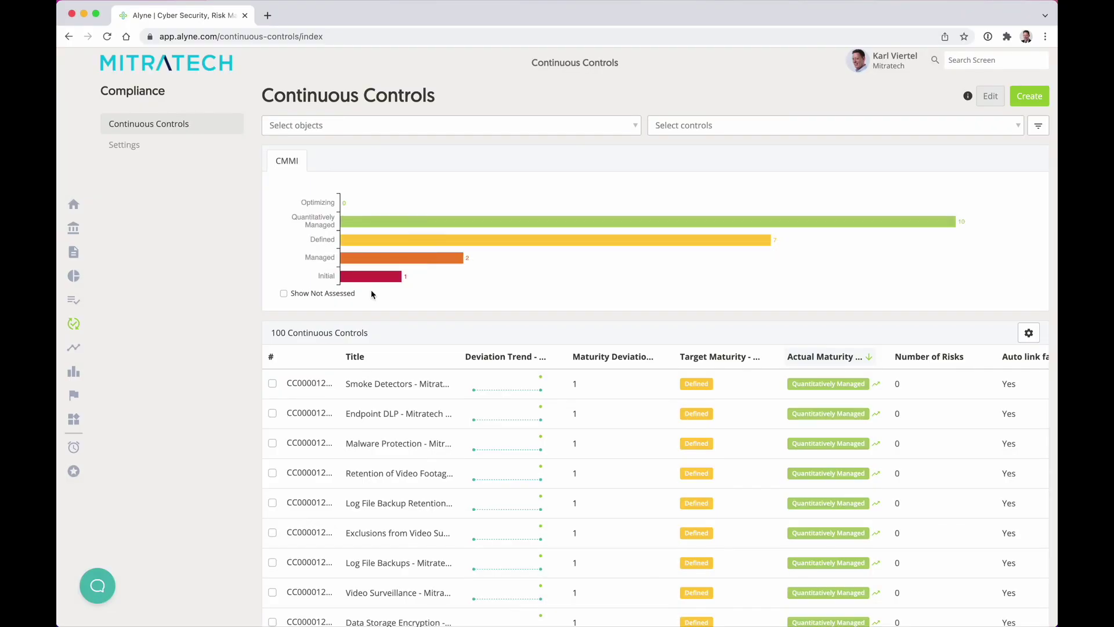
Open the Encrypted Transmission control and choose to link an existing managed risk
{"action": "scroll", "coordinate": [547, 454], "scroll_direction": "down", "scroll_amount": 3}
{"action": "scroll", "coordinate": [547, 456], "scroll_direction": "down", "scroll_amount": 4}
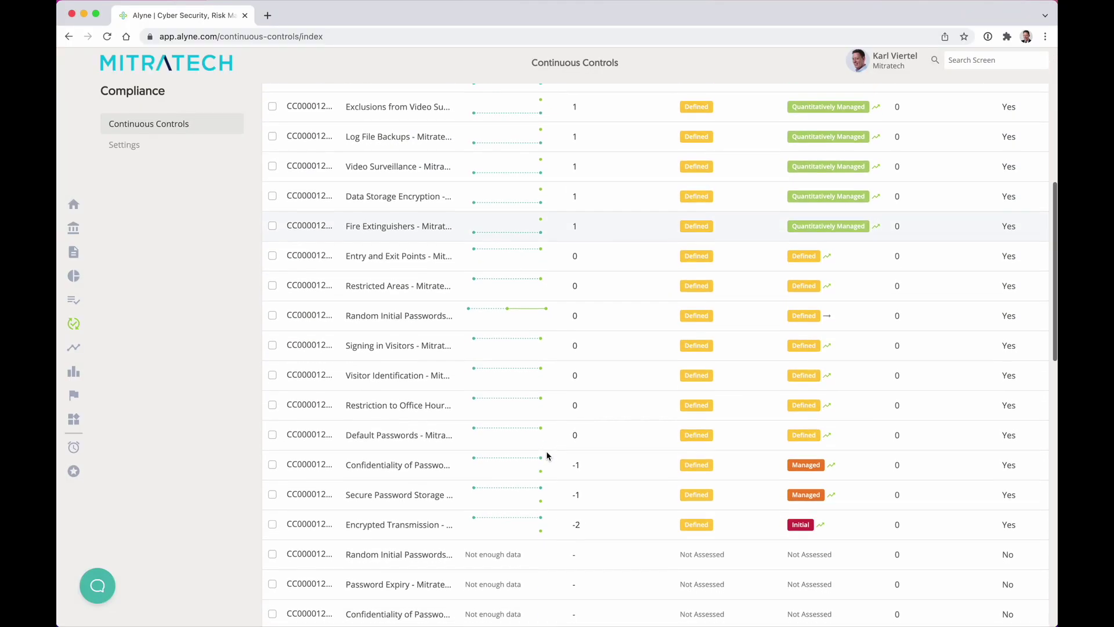
{"action": "left_click", "coordinate": [392, 523]}
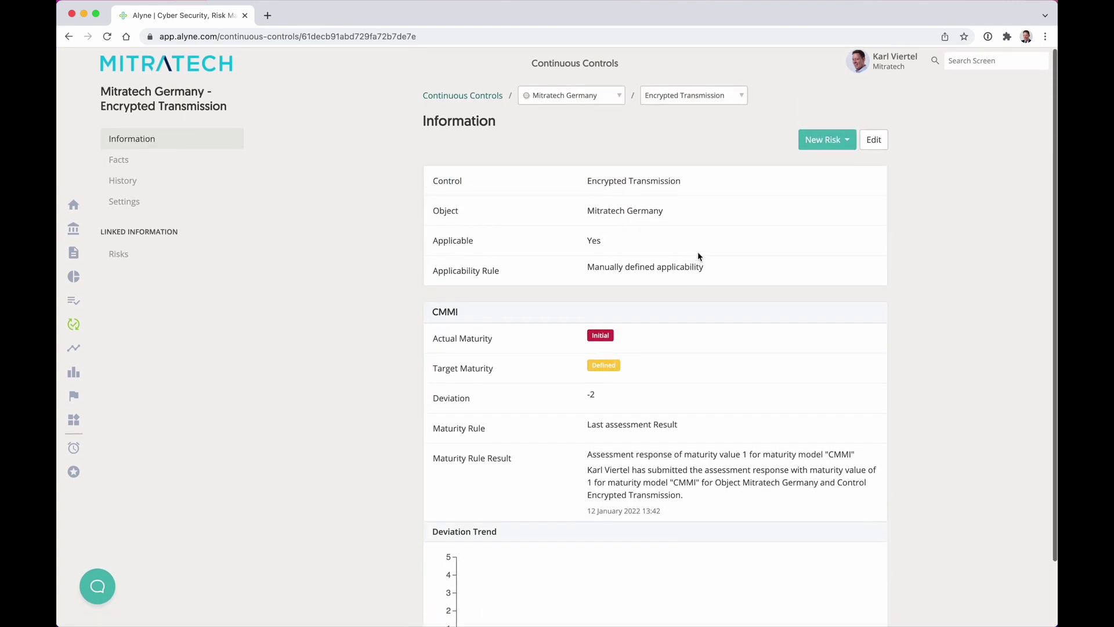
{"action": "left_click", "coordinate": [827, 139]}
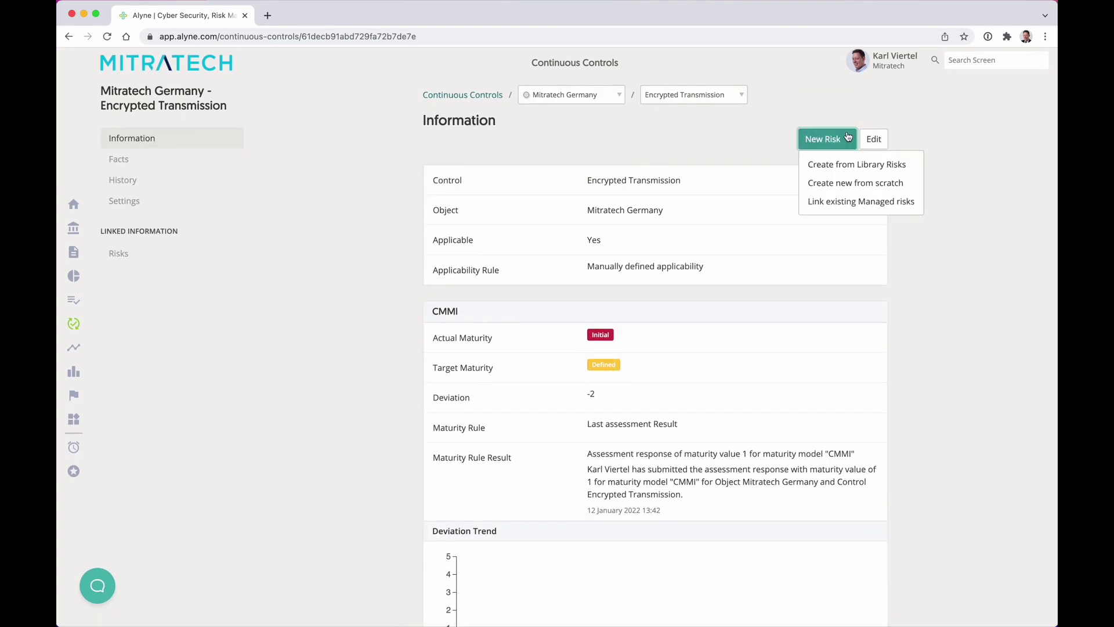
{"action": "left_click", "coordinate": [860, 202]}
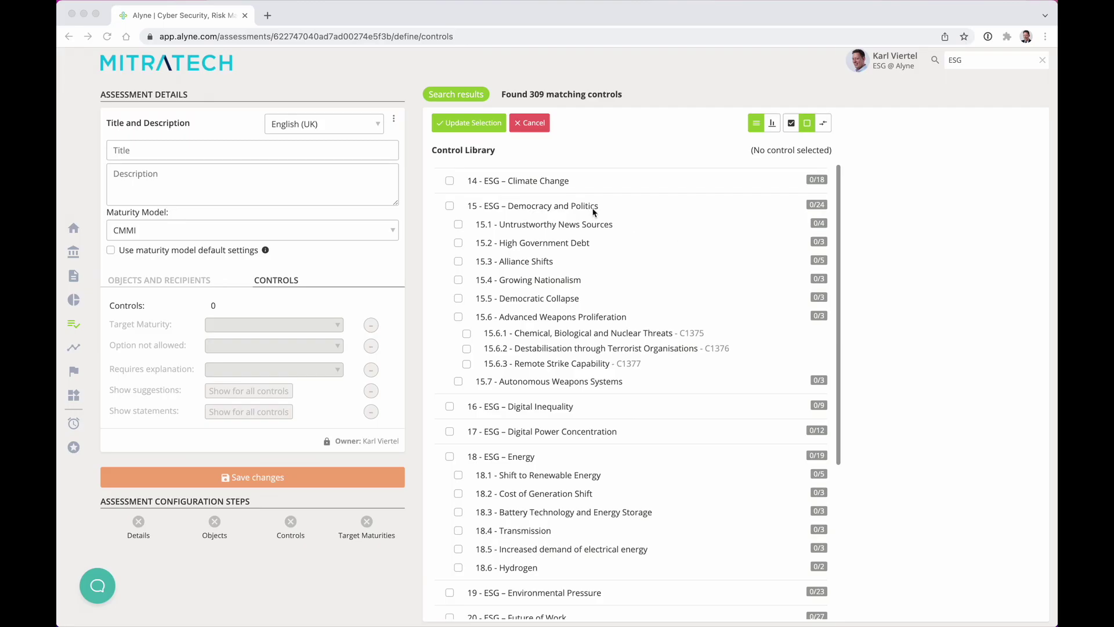
Add all 309 matching ESG controls to the assessment, then open the ESG Q2 Assessment container
{"action": "left_click", "coordinate": [791, 123]}
{"action": "left_click", "coordinate": [472, 123]}
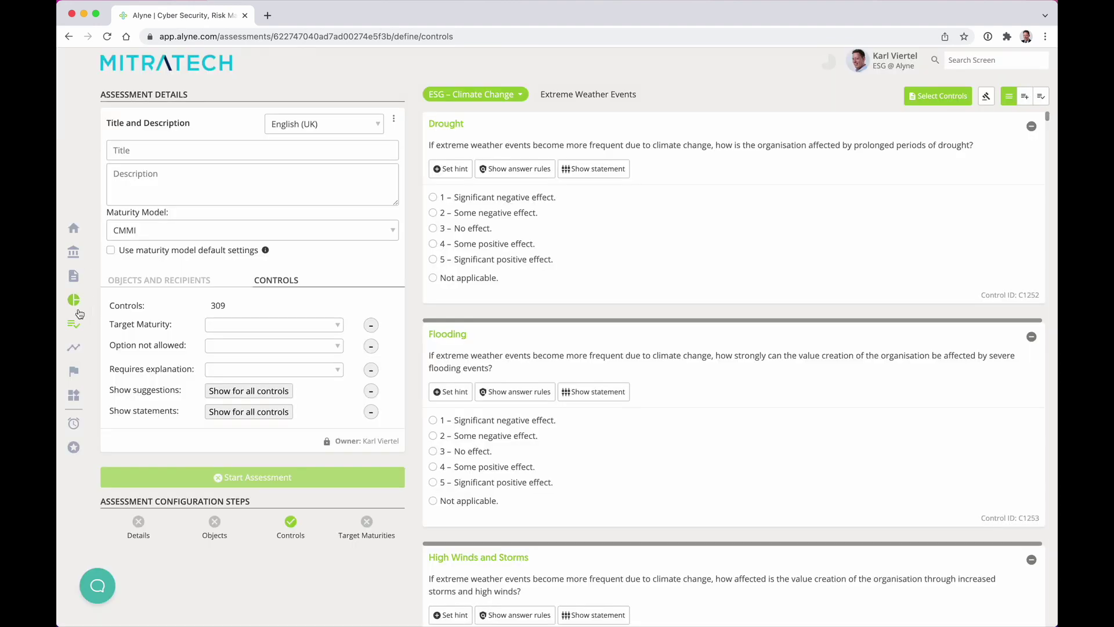
{"action": "left_click", "coordinate": [73, 324]}
{"action": "left_click", "coordinate": [328, 304]}
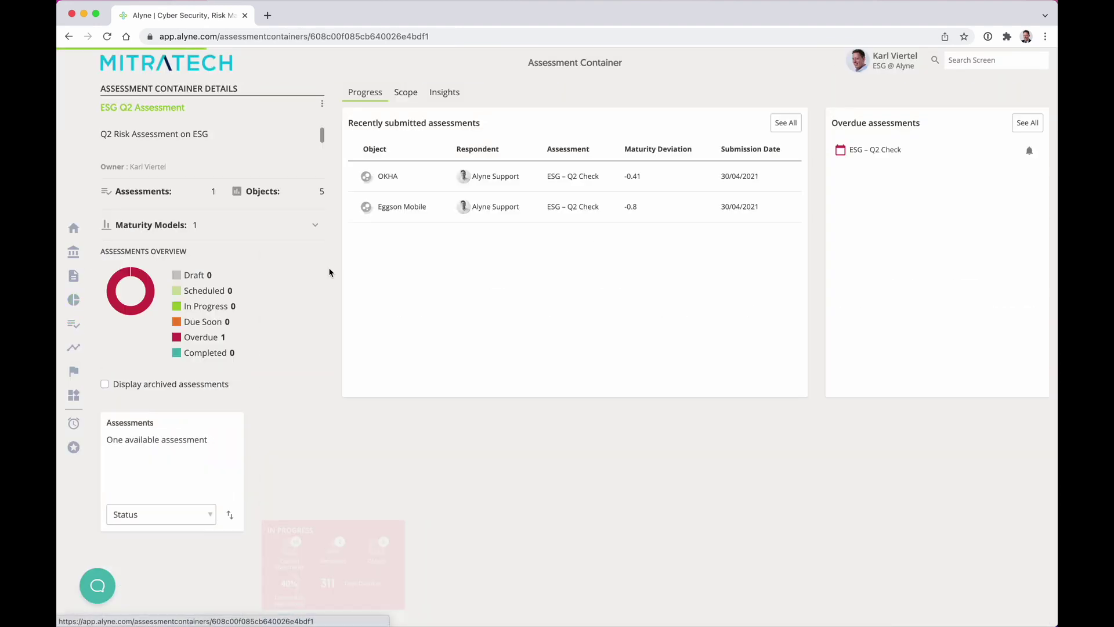
View ESG Q2 maturity insights for submitted assessments, enlarge the radar chart, and expand the first risk
{"action": "left_click", "coordinate": [446, 93]}
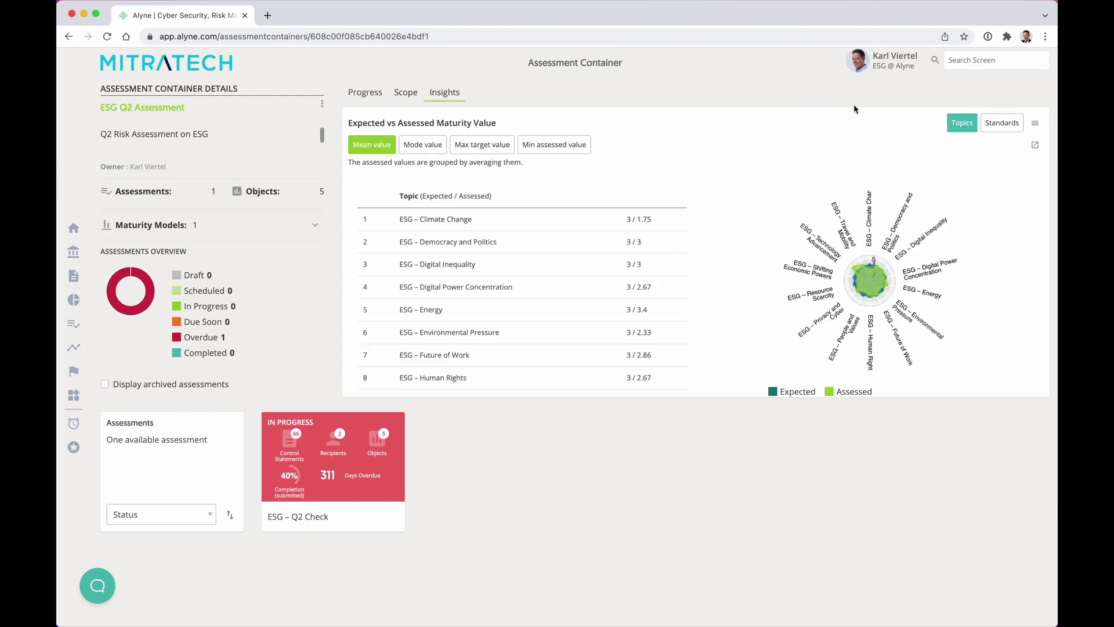
{"action": "left_click", "coordinate": [1036, 127]}
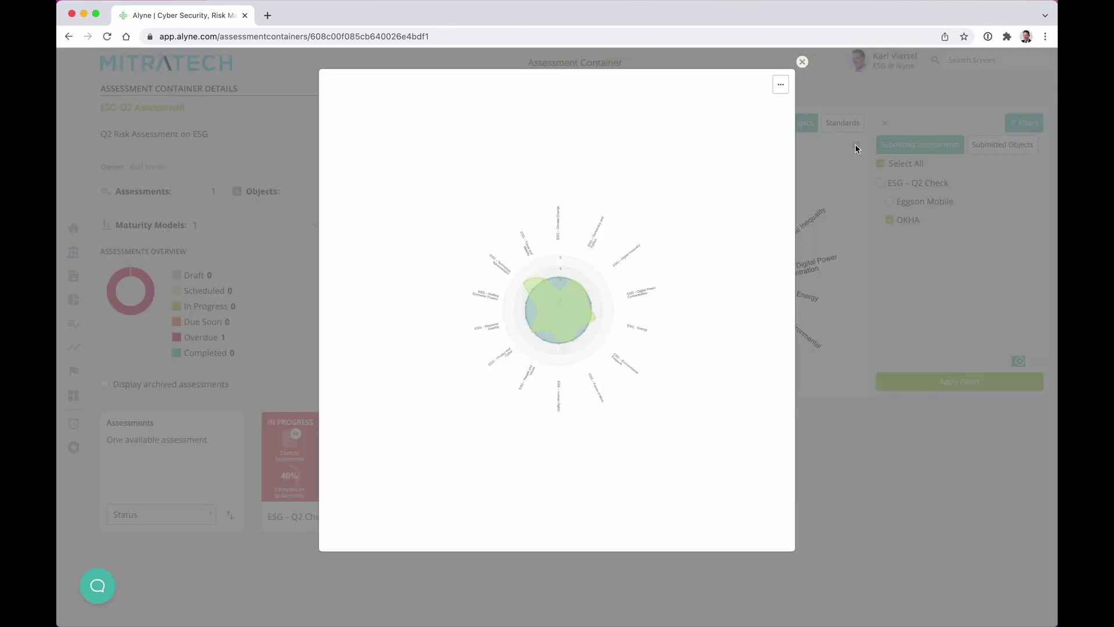
{"action": "left_click", "coordinate": [856, 145]}
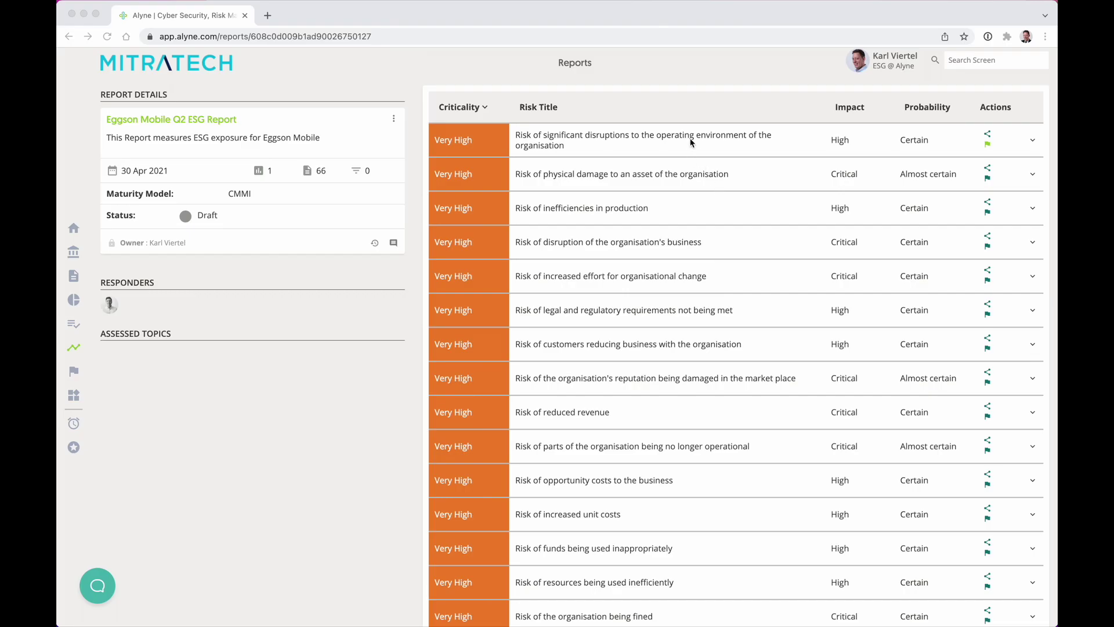
{"action": "left_click", "coordinate": [690, 142]}
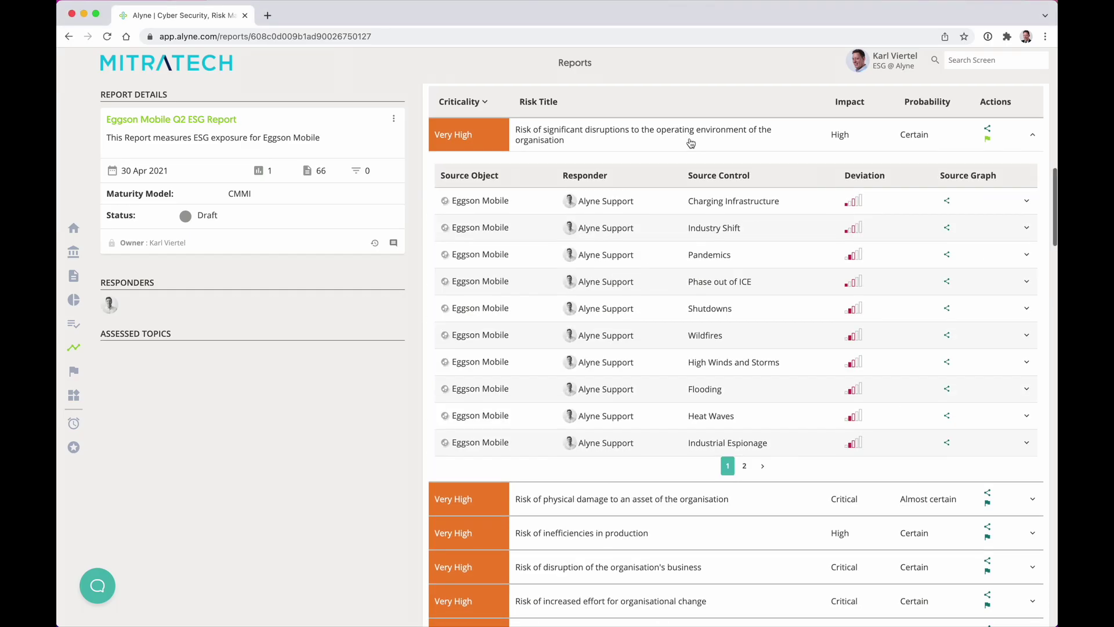
Show page 2 of the top Very High risk's source controls, then view and close its Root Cause Graph
{"action": "scroll", "coordinate": [690, 142], "scroll_direction": "down", "scroll_amount": 1}
{"action": "left_click", "coordinate": [745, 396]}
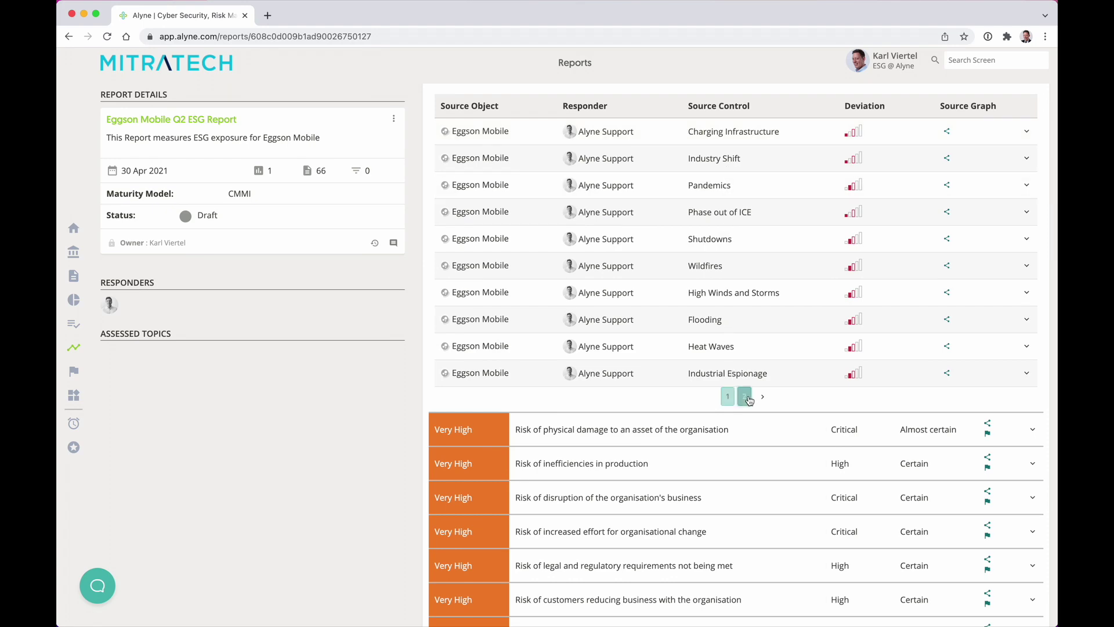
{"action": "scroll", "coordinate": [848, 204], "scroll_direction": "up", "scroll_amount": 2}
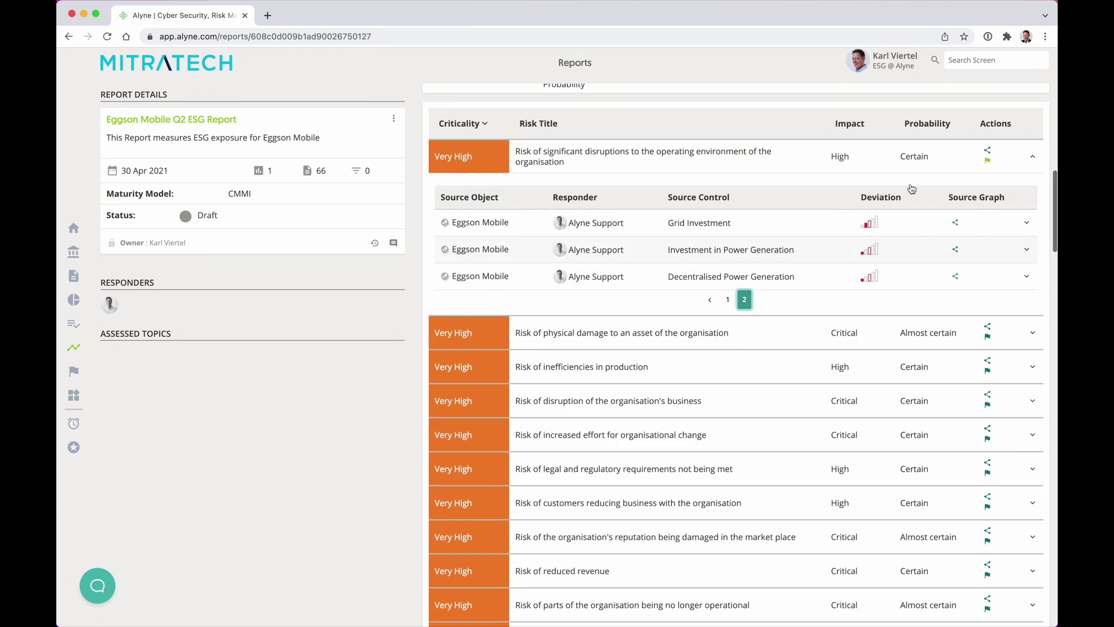
{"action": "left_click", "coordinate": [987, 150]}
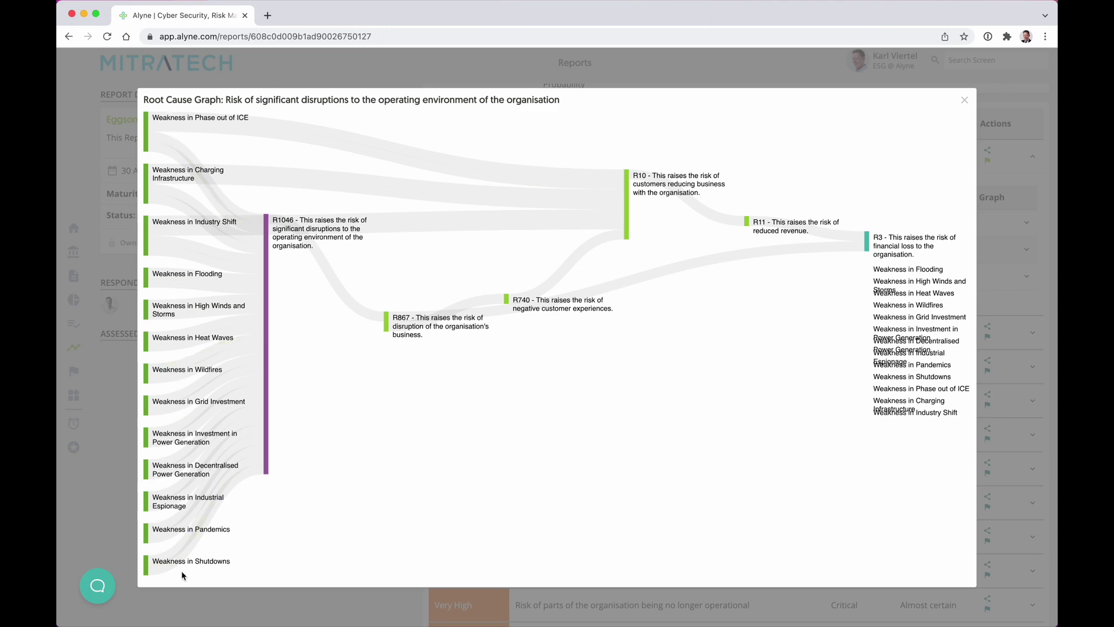
{"action": "left_click", "coordinate": [963, 101]}
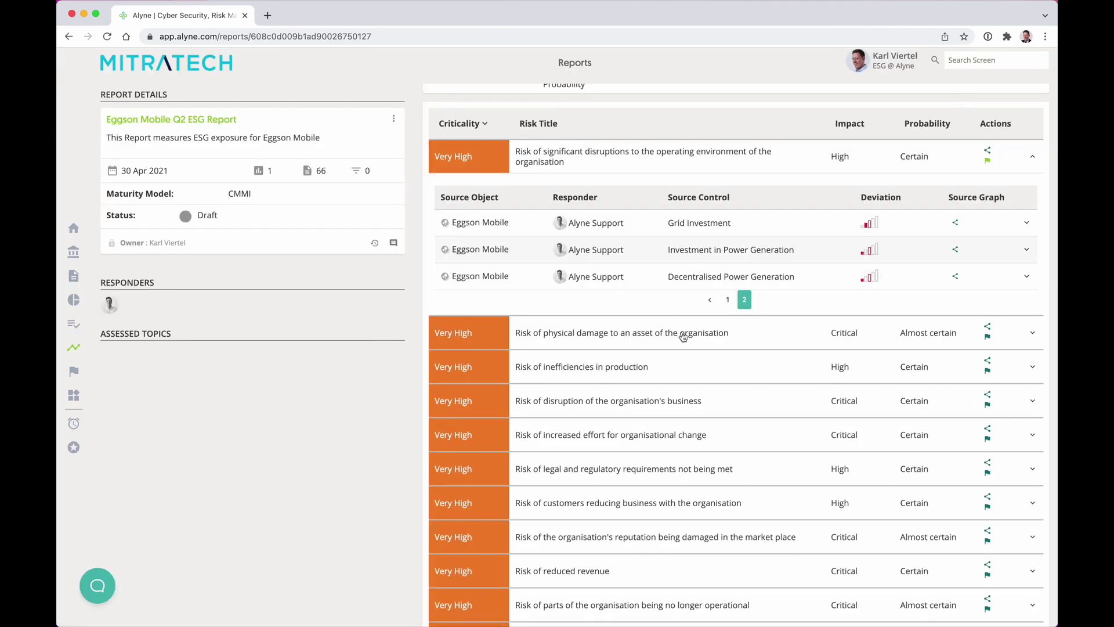
{"action": "scroll", "coordinate": [683, 337], "scroll_direction": "down", "scroll_amount": 20}
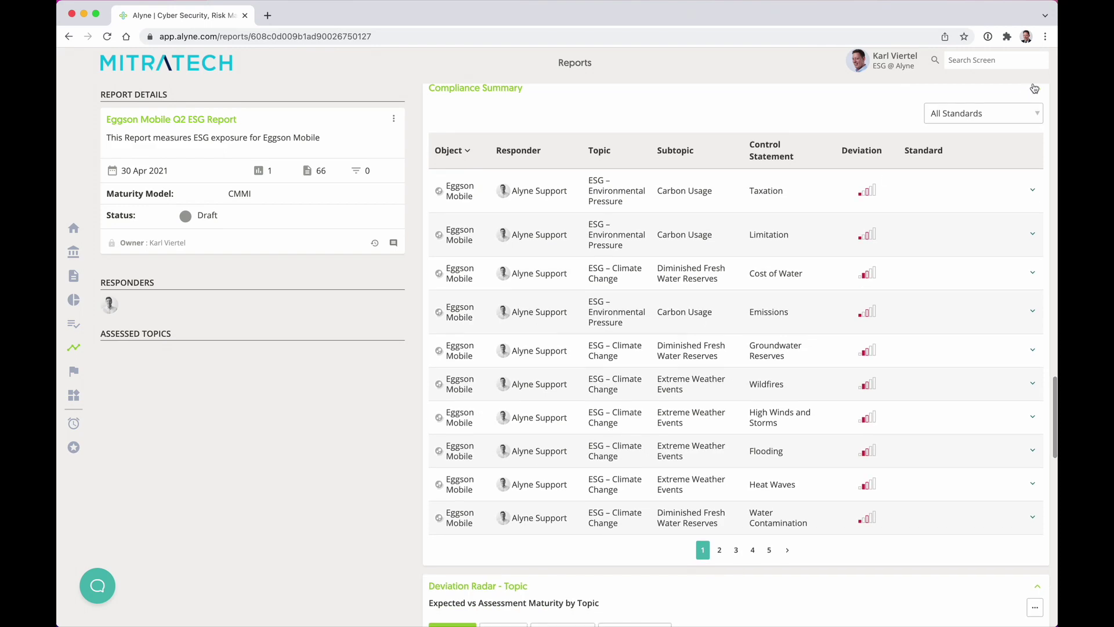
Map the Compliance Summary to EU 2020/852 and drill into the SASB General Issue Category references
{"action": "left_click", "coordinate": [1007, 113]}
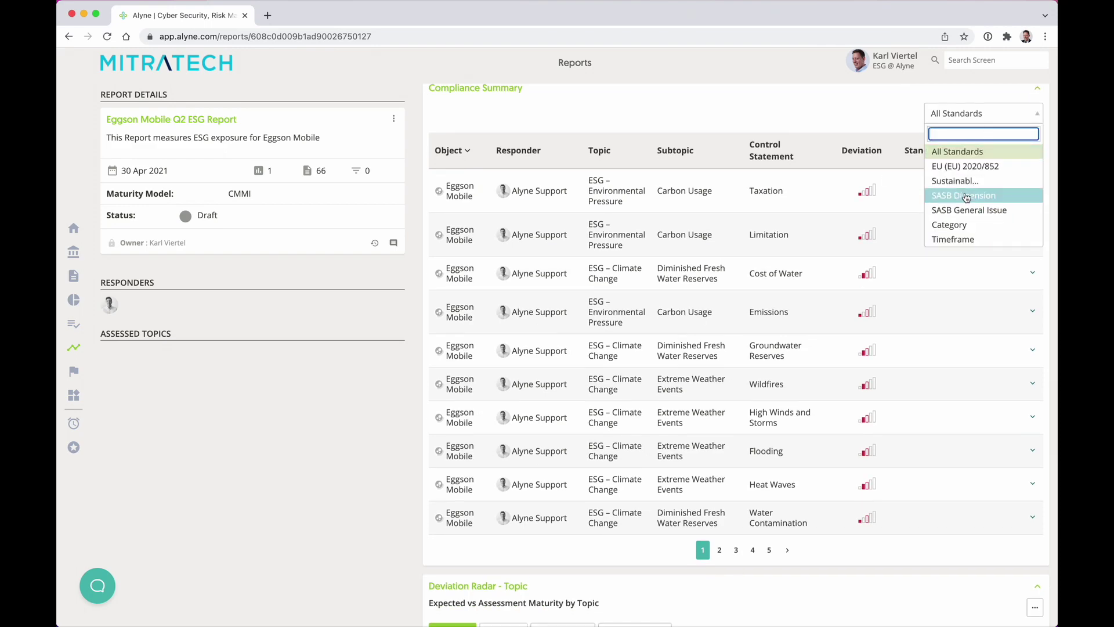
{"action": "left_click", "coordinate": [965, 174]}
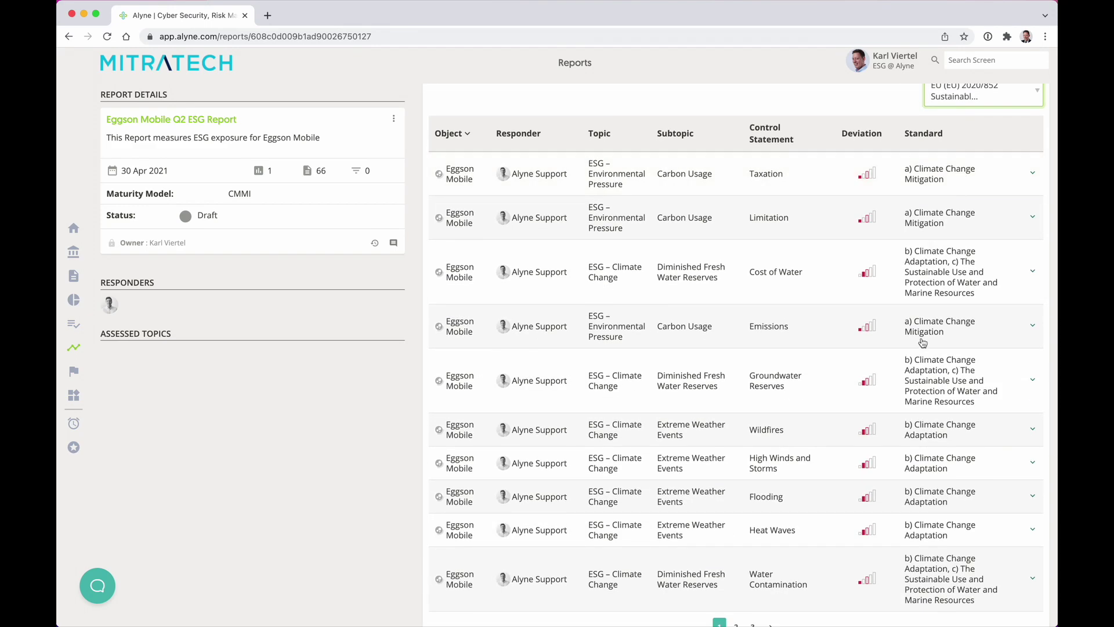
{"action": "scroll", "coordinate": [923, 342], "scroll_direction": "down", "scroll_amount": 13}
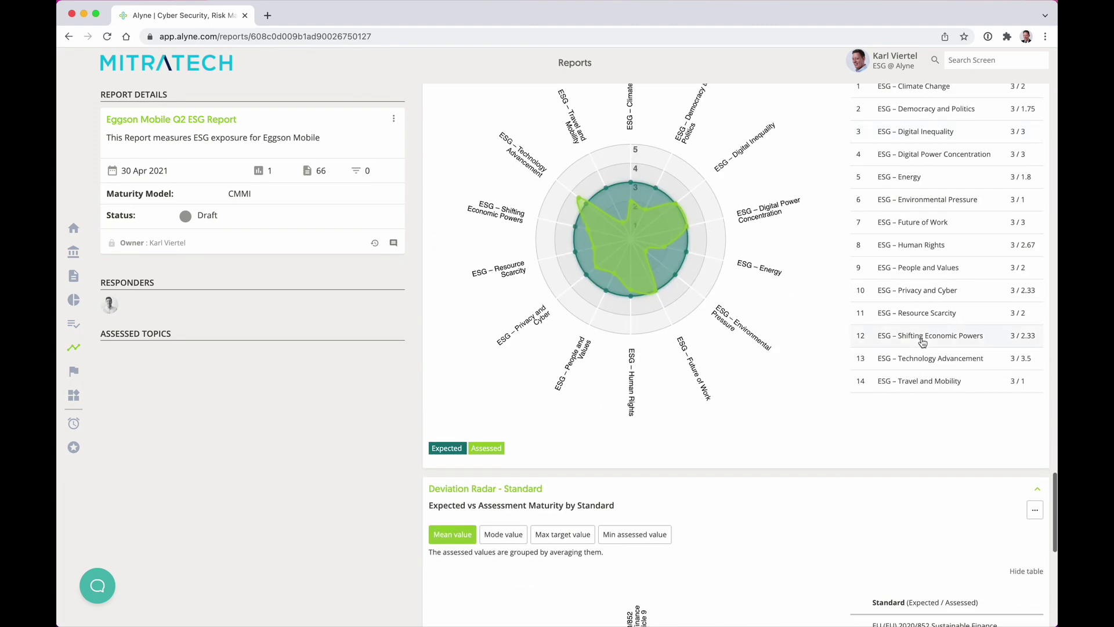
{"action": "scroll", "coordinate": [922, 342], "scroll_direction": "down", "scroll_amount": 5}
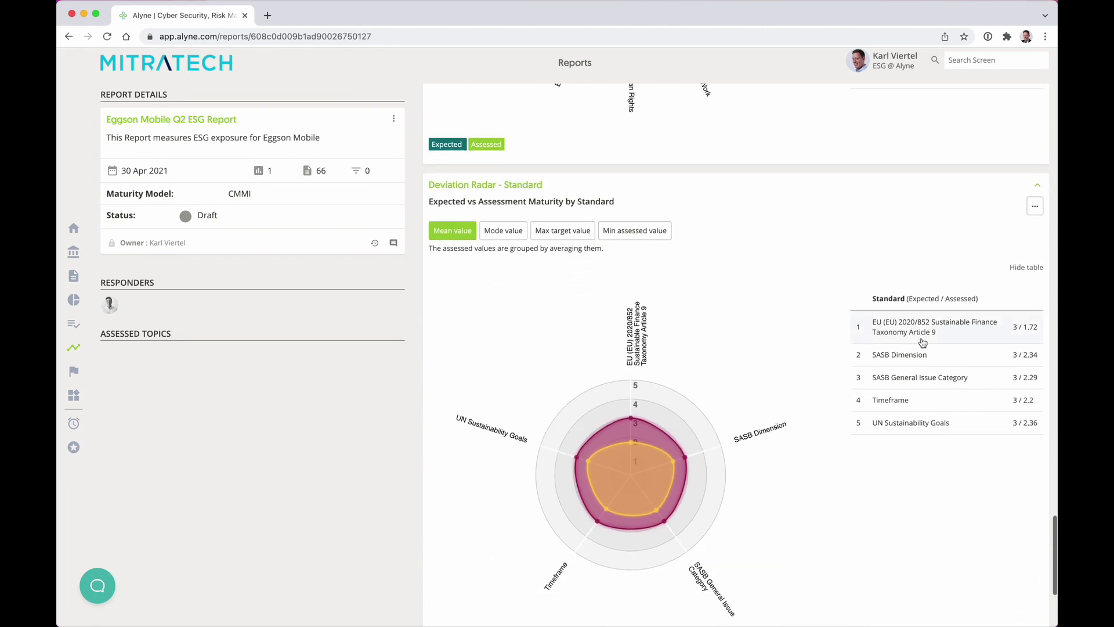
{"action": "left_click", "coordinate": [903, 379]}
{"action": "scroll", "coordinate": [802, 467], "scroll_direction": "down", "scroll_amount": 2}
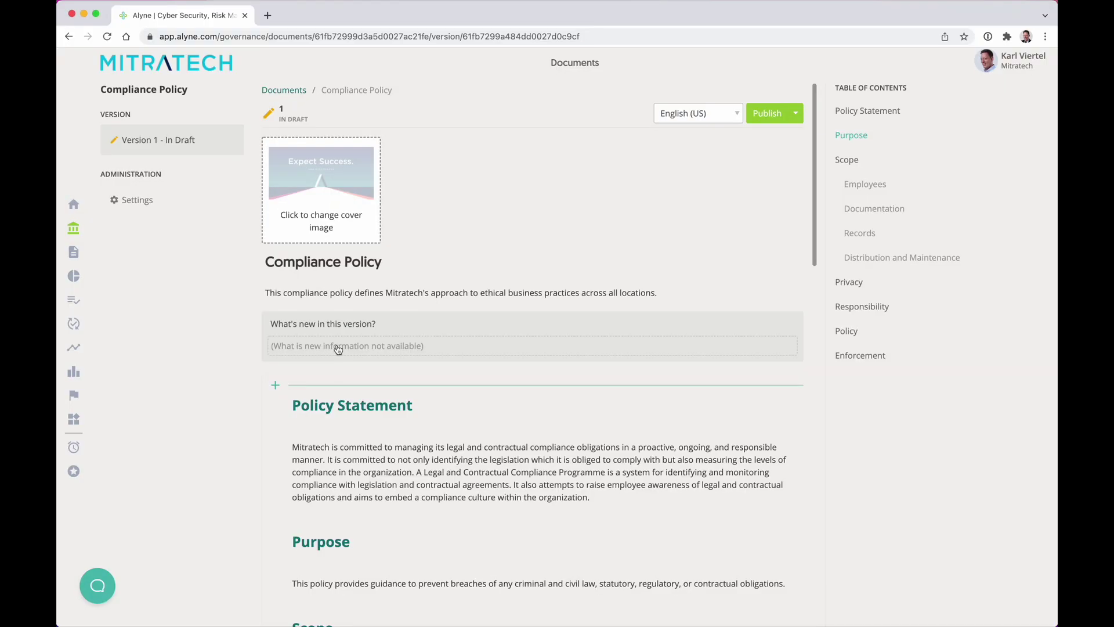
Save 'Updated statement on scoping.' as the What's new note and publish the draft as version 1
{"action": "left_click", "coordinate": [337, 345]}
{"action": "type", "text": "Updated statement on scoping."}
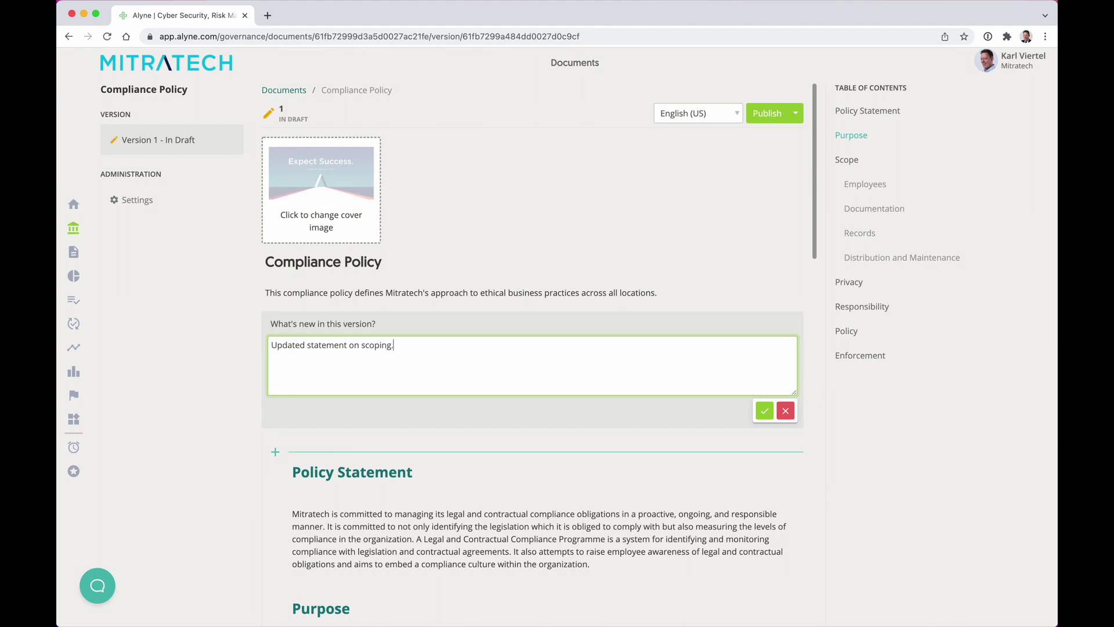
{"action": "left_click", "coordinate": [764, 411]}
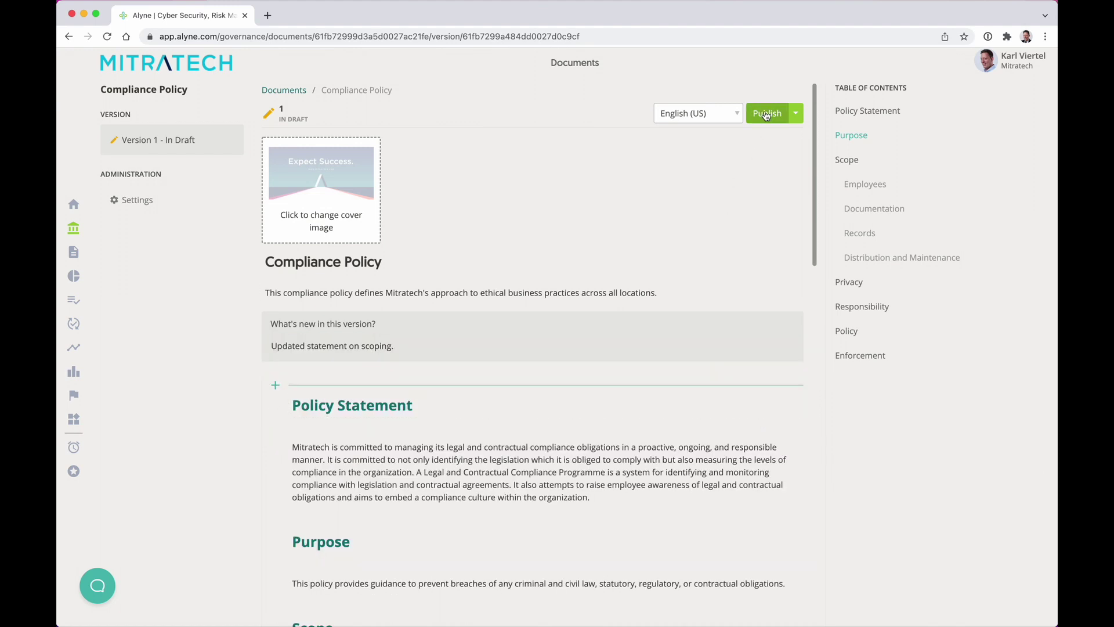
{"action": "left_click", "coordinate": [765, 114]}
{"action": "left_click", "coordinate": [635, 371]}
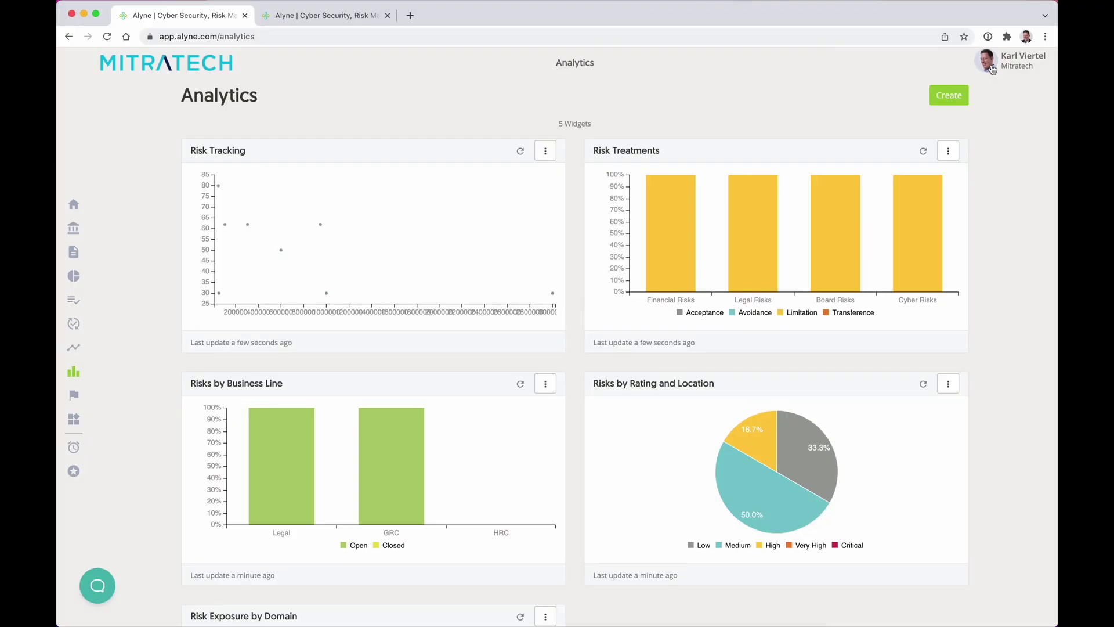
Open the avatar dropdown showing notifications such as the Ethics & Compliance Awareness Program campaign
{"action": "left_click", "coordinate": [991, 67]}
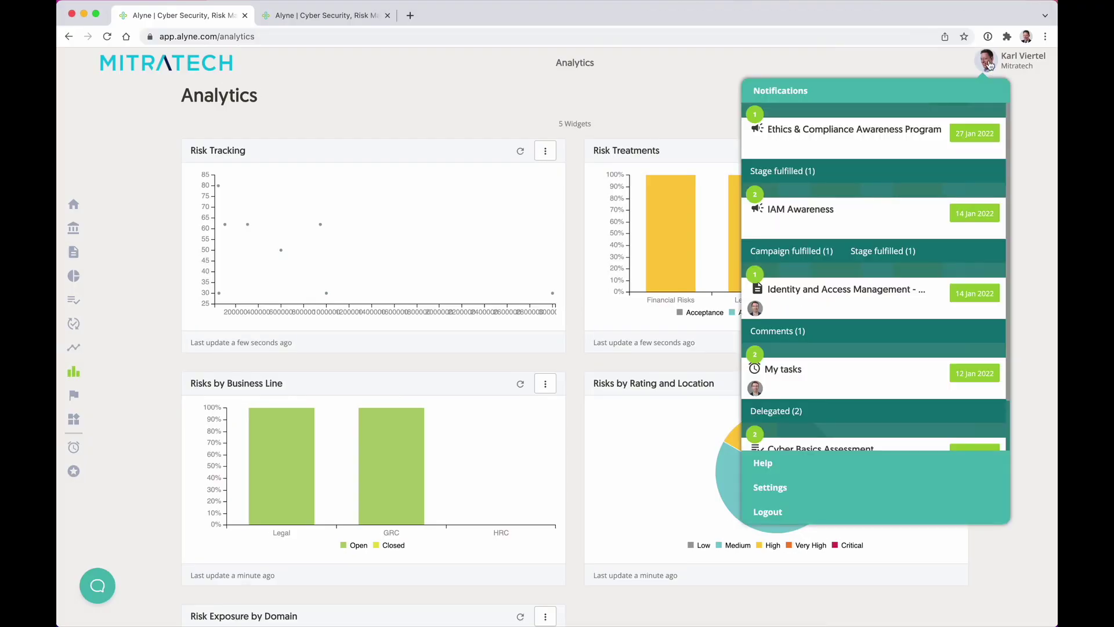
Open Manage Organisation's General settings and view the Content Language dropdown choices
{"action": "left_click", "coordinate": [840, 482]}
{"action": "left_click", "coordinate": [812, 203]}
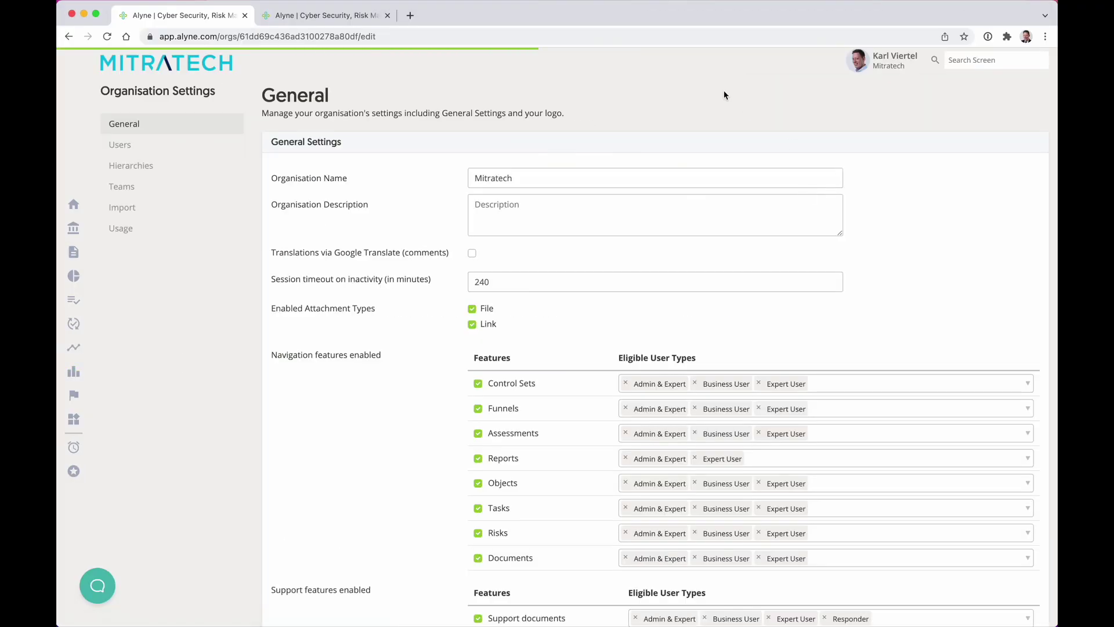
{"action": "scroll", "coordinate": [593, 270], "scroll_direction": "down", "scroll_amount": 15}
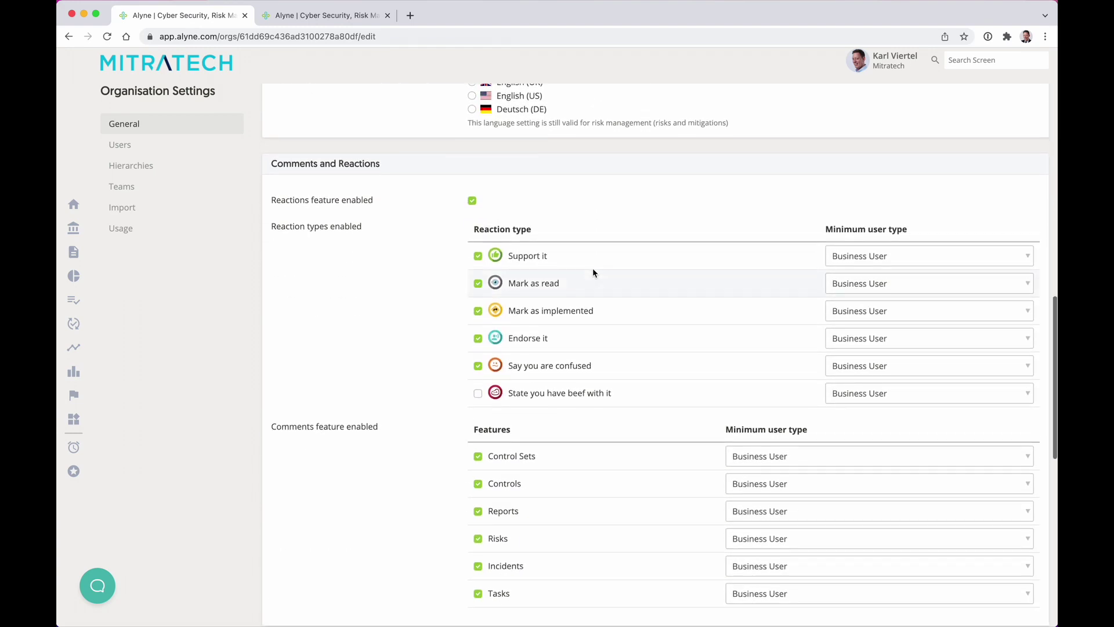
{"action": "scroll", "coordinate": [593, 268], "scroll_direction": "up", "scroll_amount": 5}
{"action": "left_click", "coordinate": [607, 234]}
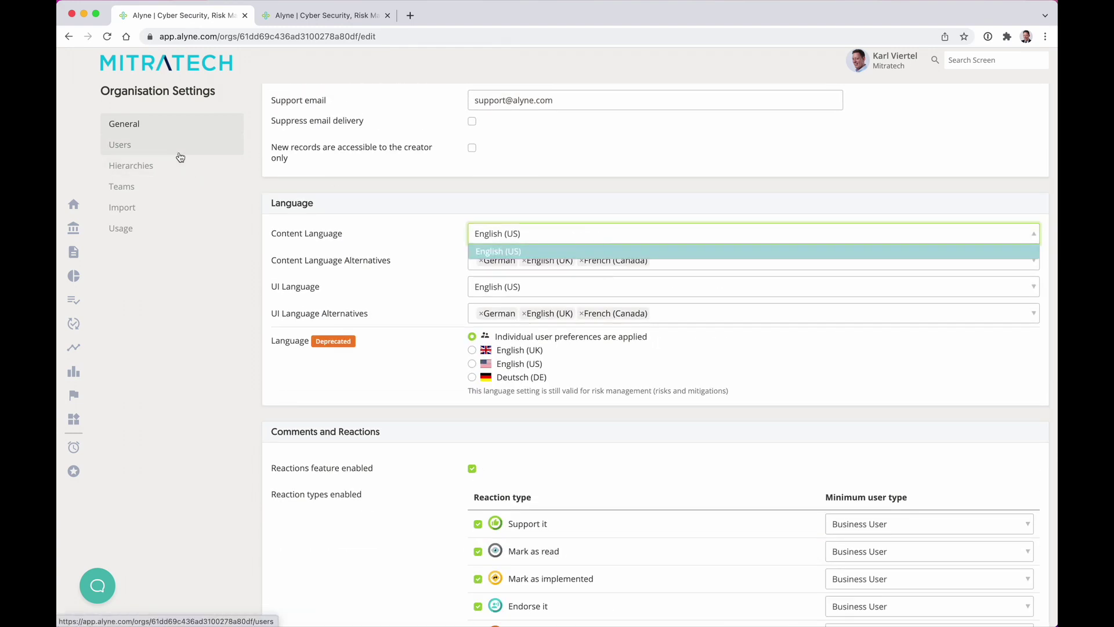